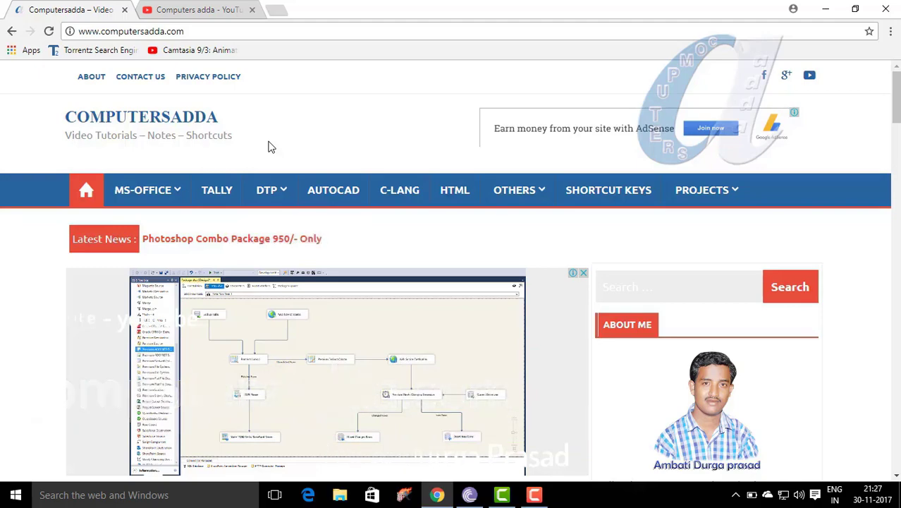
left_click(199, 9)
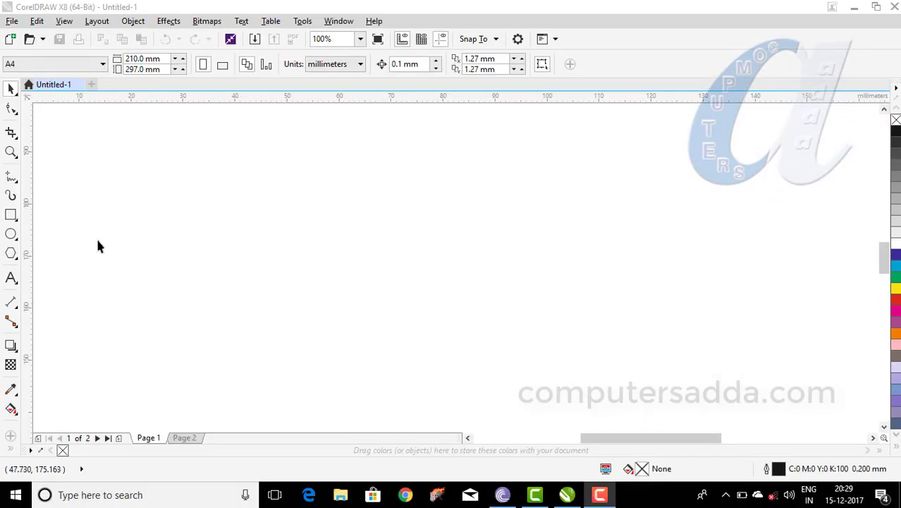
left_click(16, 348)
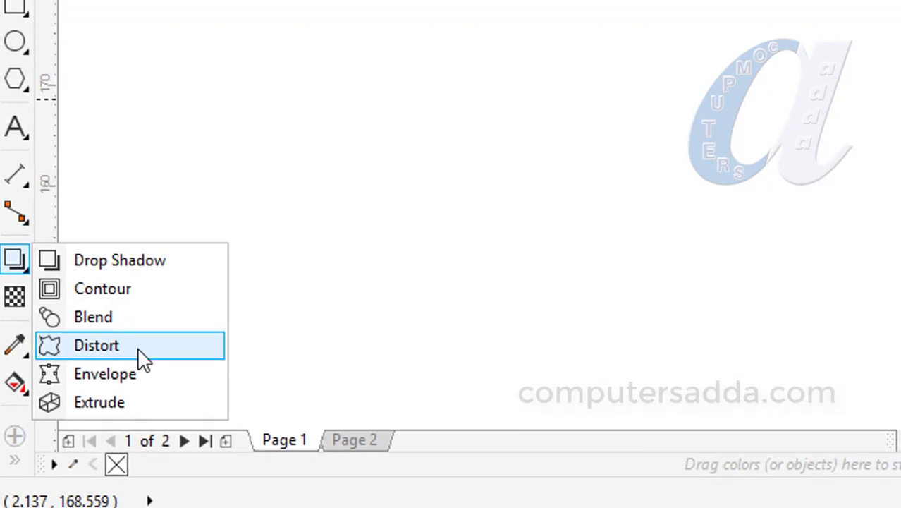
left_click(171, 282)
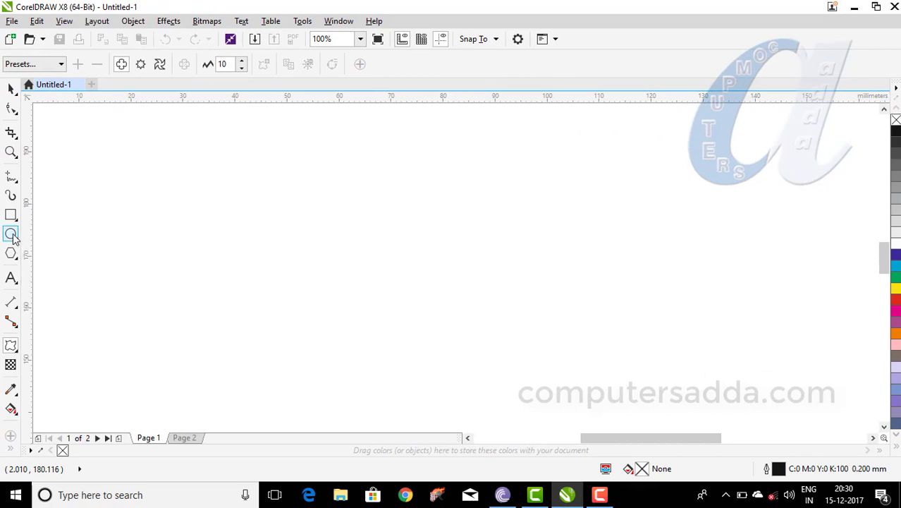
Step: Draw a circle about 25 mm wide near the page's left edge and fill it with red
key("F6")
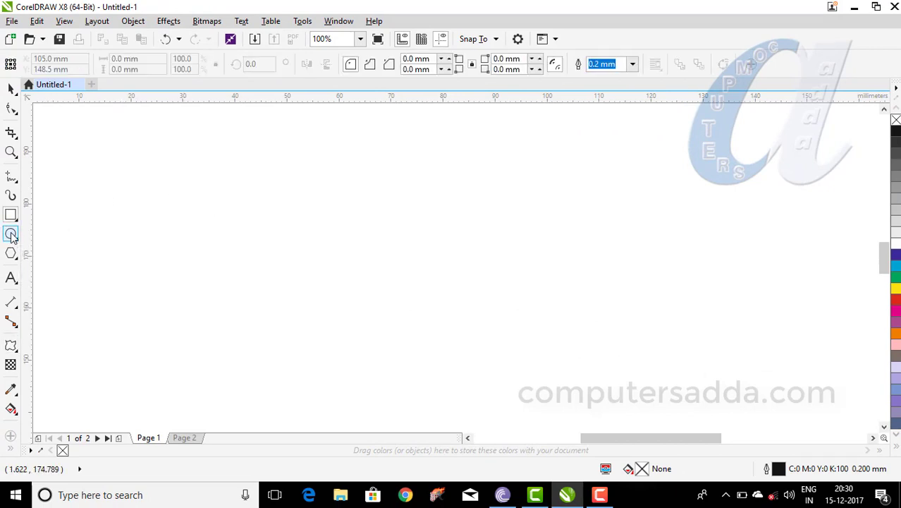
left_click(11, 235)
left_click_drag(108, 182, 238, 317)
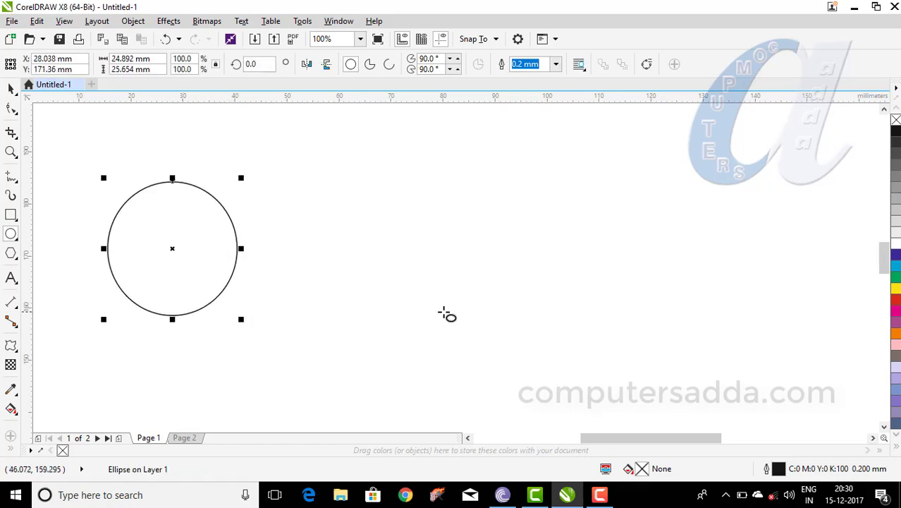
left_click(897, 302)
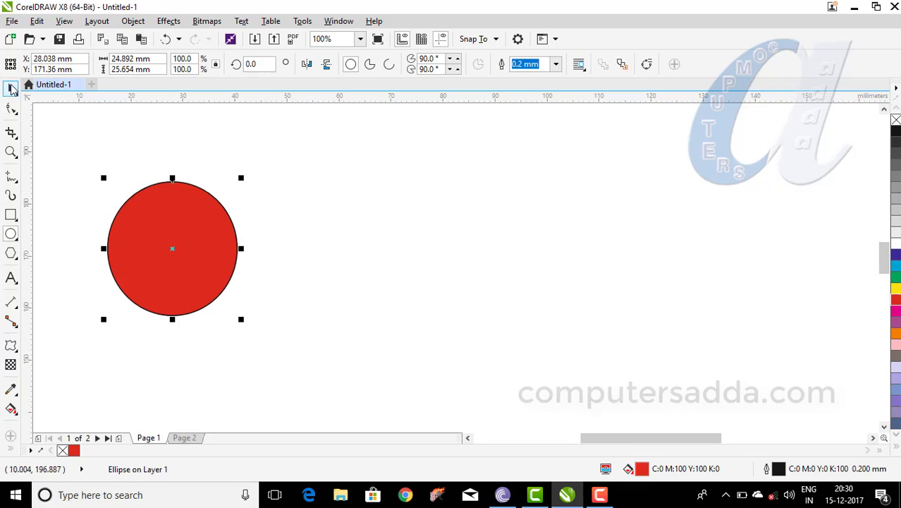
Step: Duplicate the red circle twice to the right, forming a horizontal row of three circles
left_click_drag(159, 253, 408, 253)
left_click_drag(168, 262, 204, 258)
left_click_drag(407, 255, 439, 251)
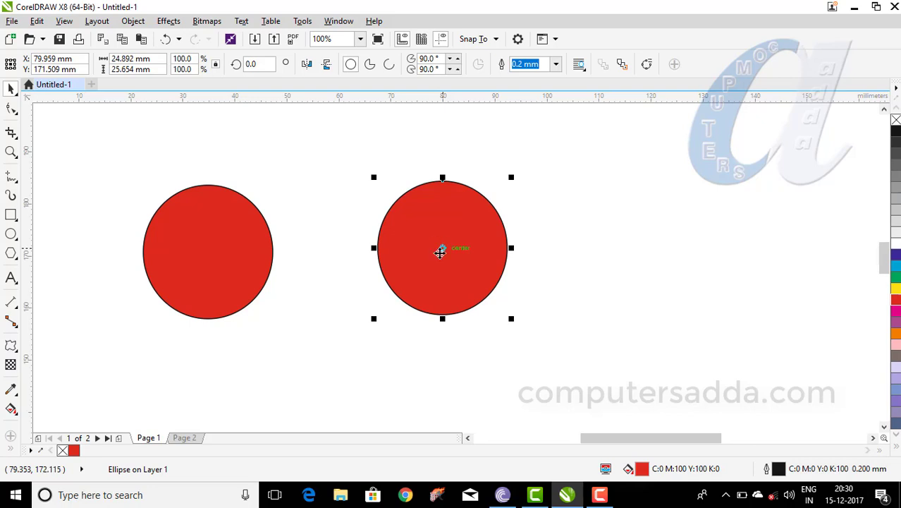
left_click_drag(423, 247, 690, 249)
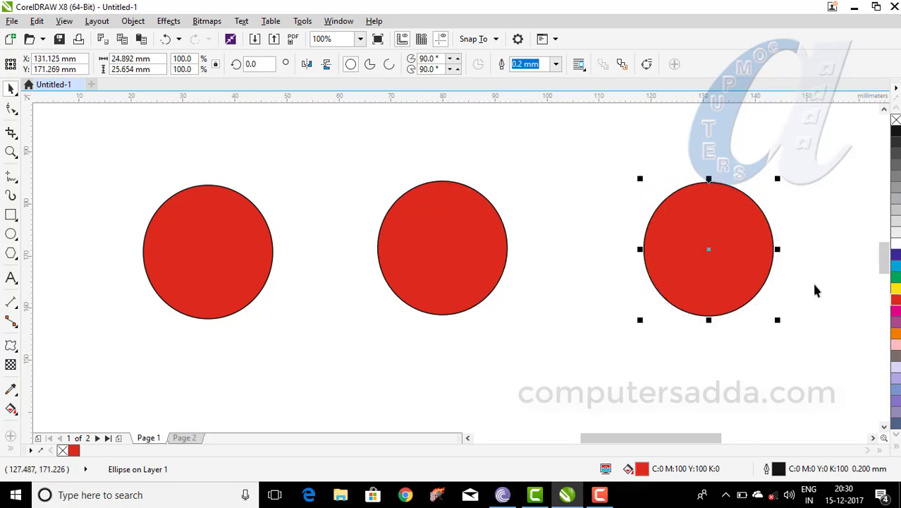
Step: Fill the right circle with green and the middle circle with blue
left_click(896, 279)
left_click(461, 255)
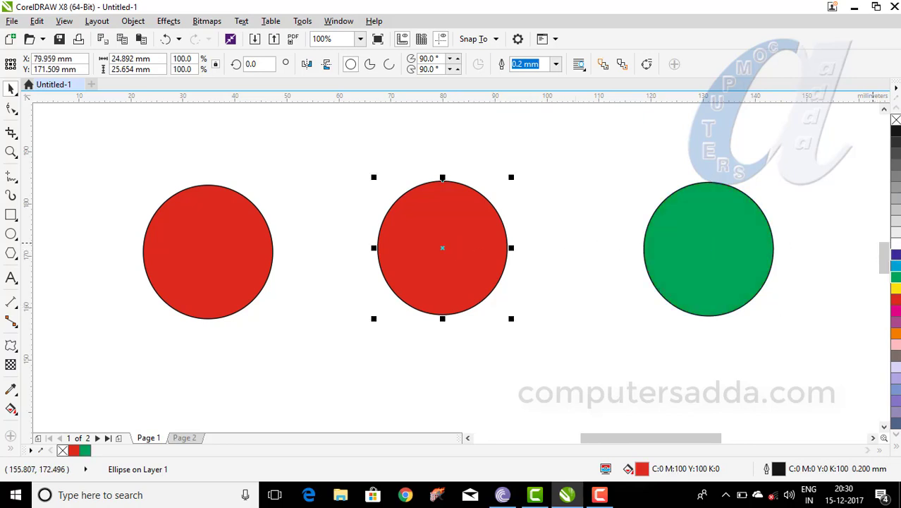
left_click(896, 255)
Step: Adjust the positions of the red, blue and green circles so they sit roughly level and evenly spaced
left_click_drag(209, 275, 201, 275)
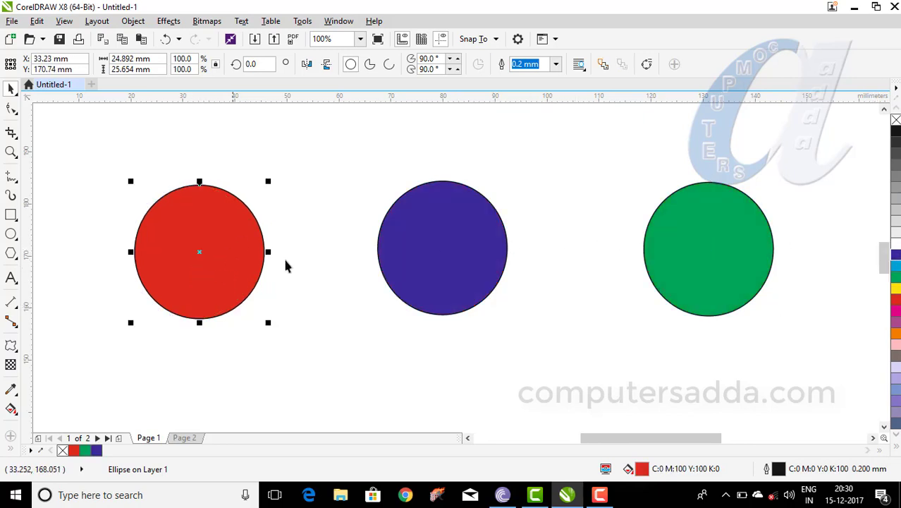
left_click_drag(471, 260, 478, 264)
mouse_move(697, 252)
left_mouse_down()
mouse_move(704, 259)
mouse_move(697, 249)
left_mouse_up()
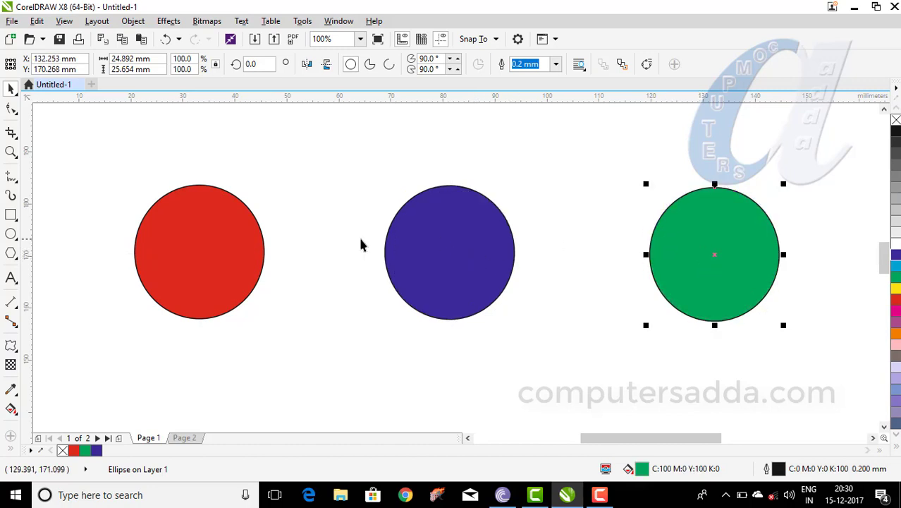
Step: Apply a push and pull distortion with the Distort tool from the red circle's centre, extending the amplitude to 200
left_click(182, 256)
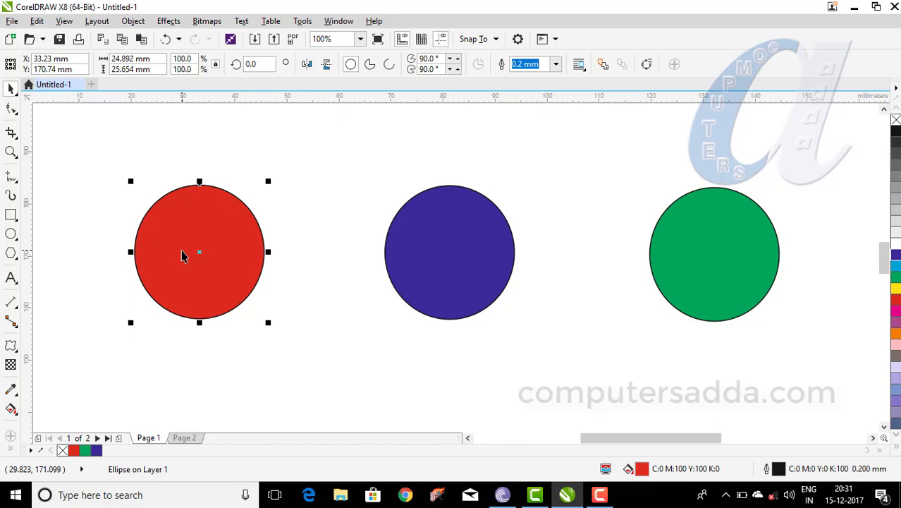
left_click(14, 356)
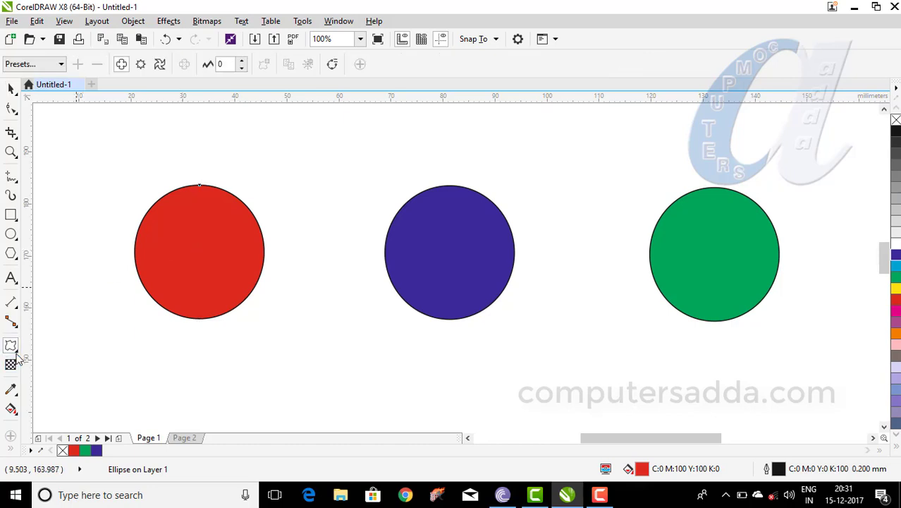
left_click(17, 352)
left_click(56, 379)
left_click(17, 353)
left_click(19, 358)
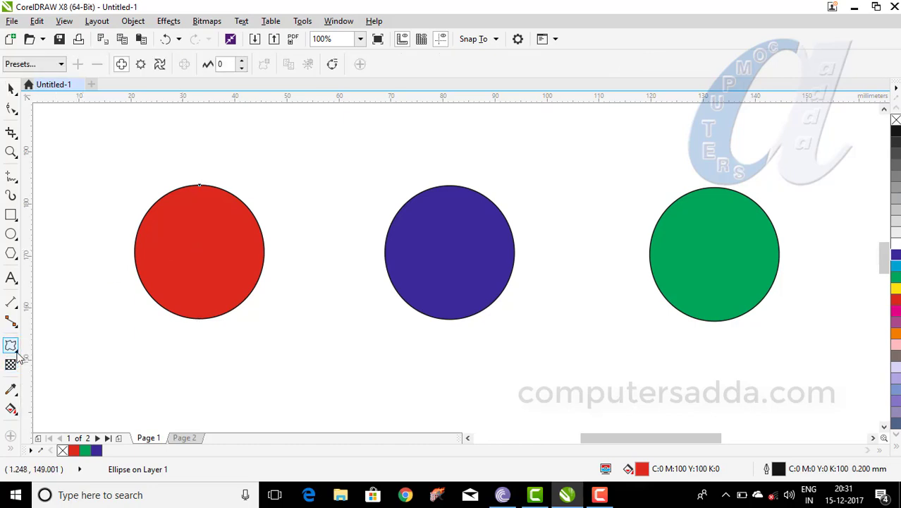
left_click(17, 356)
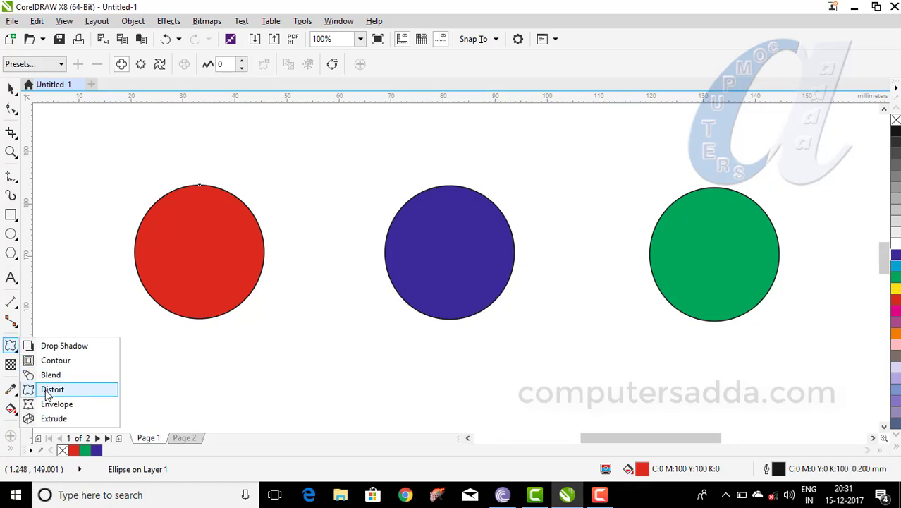
left_click(51, 389)
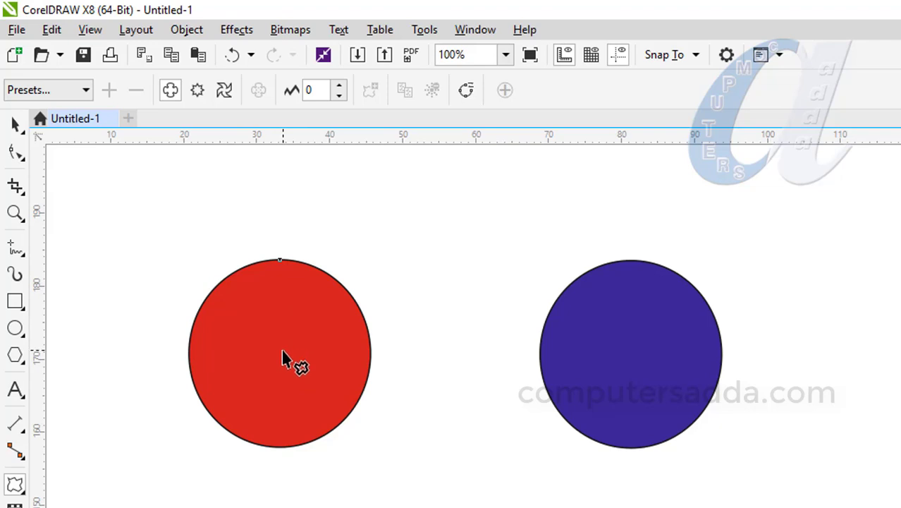
left_click_drag(283, 356, 498, 353)
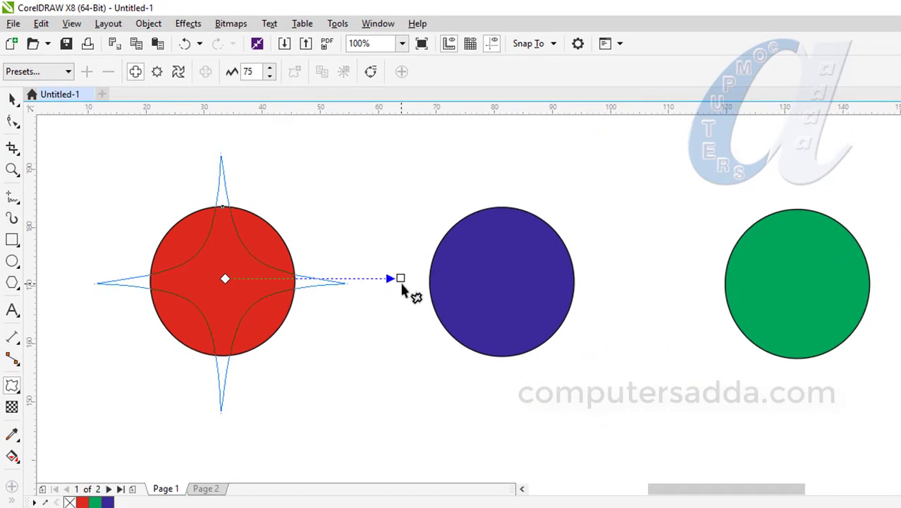
left_click_drag(403, 286, 718, 275)
scroll(237, 254, "down", 2)
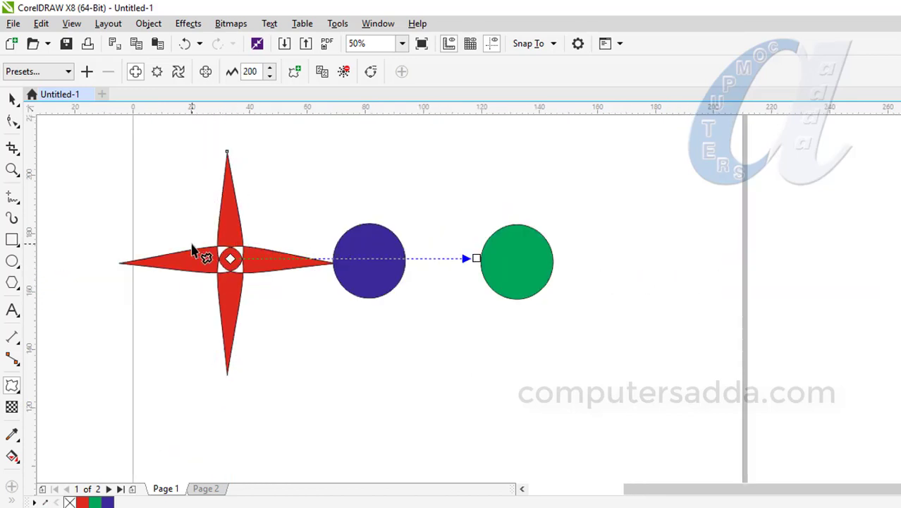
scroll(208, 250, "up", 2)
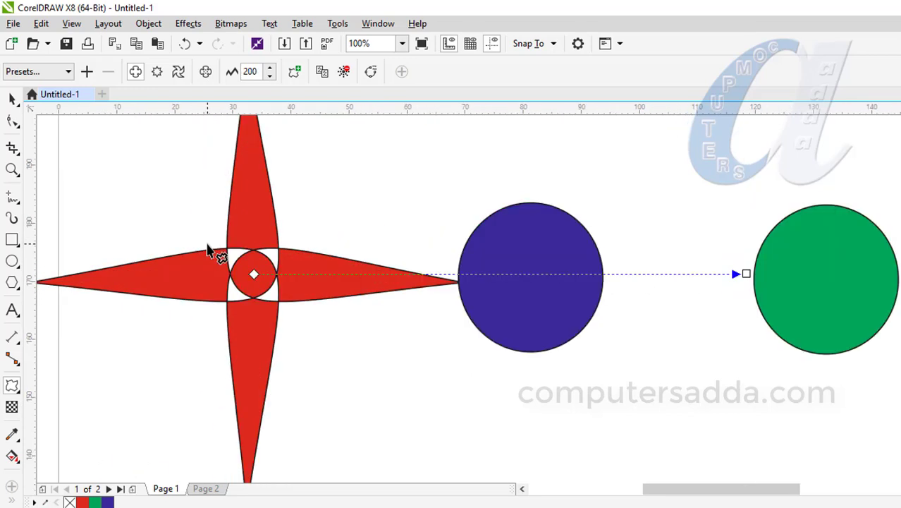
Step: Reverse the red shape's distortion through its centre to amplitudes of -81 and -111, and bring it back to about -1
scroll(208, 251, "down", 2)
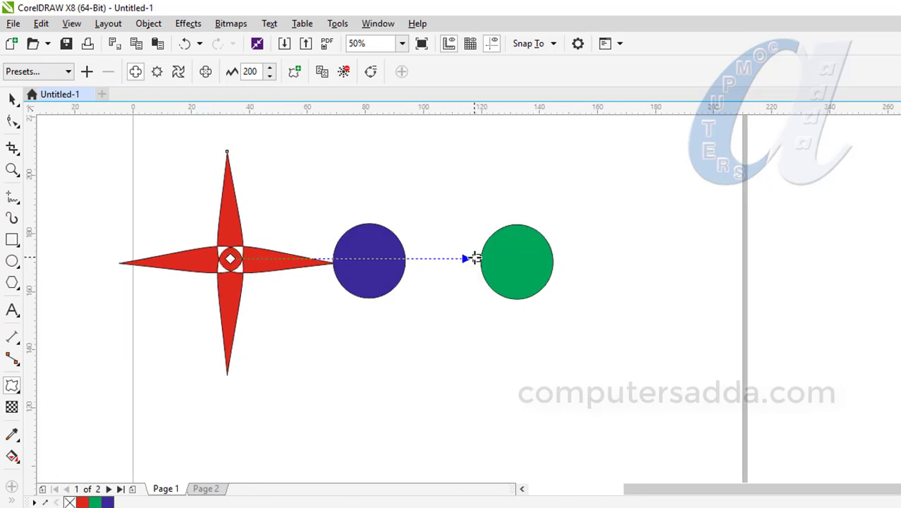
left_click_drag(471, 258, 230, 260)
scroll(227, 259, "up", 2)
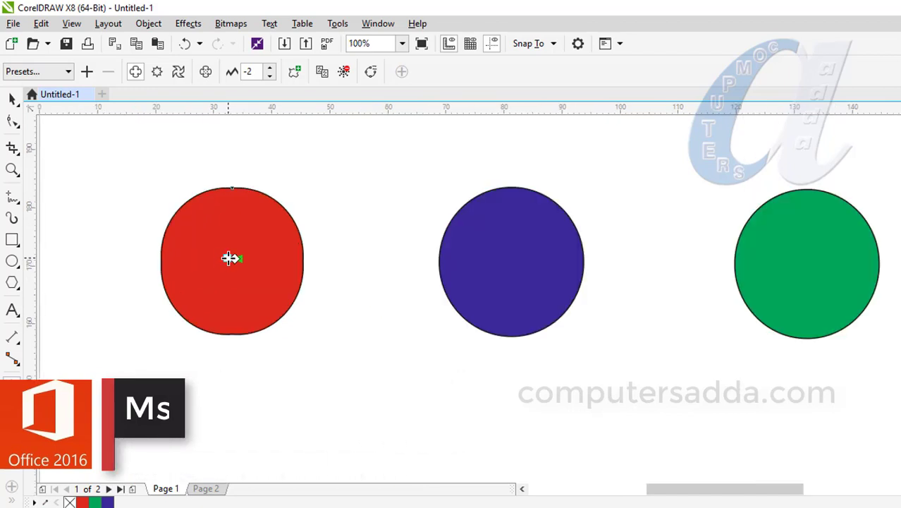
left_click_drag(230, 259, 46, 259)
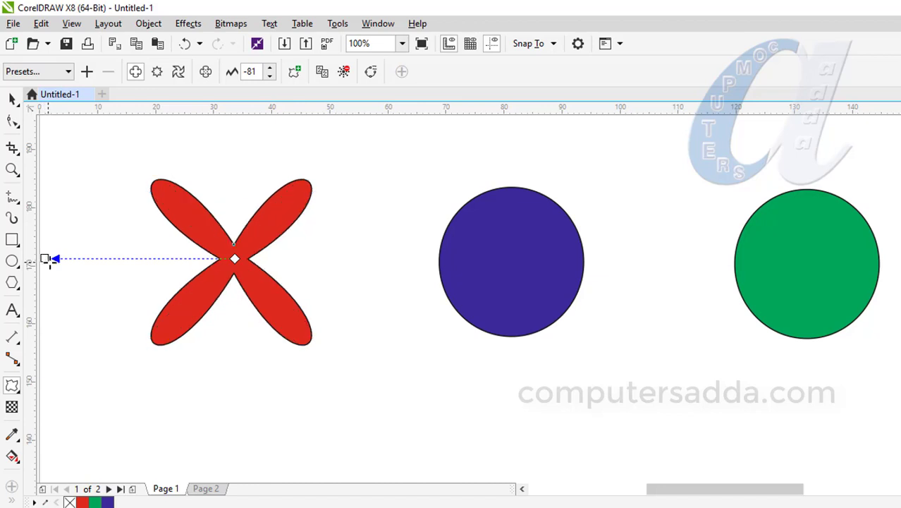
scroll(66, 257, "down", 1)
scroll(50, 264, "up", 2)
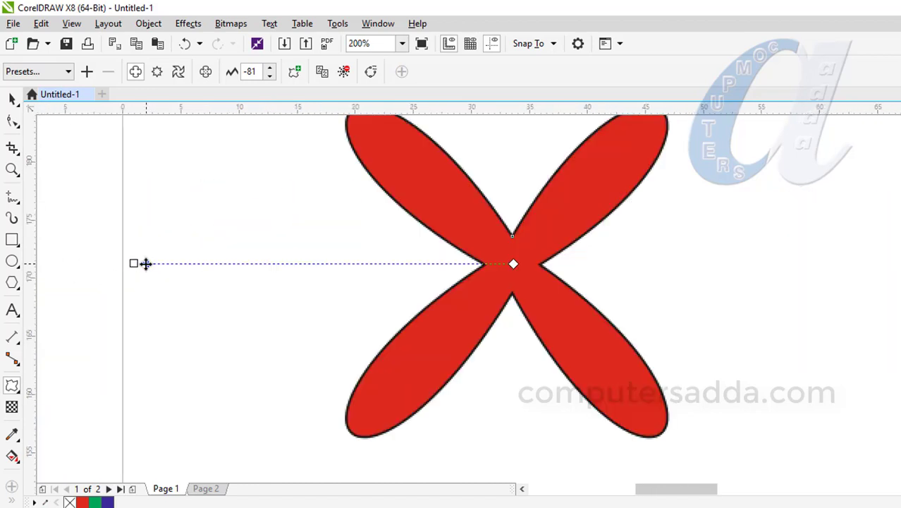
left_click_drag(134, 263, 39, 263)
scroll(80, 264, "down", 1)
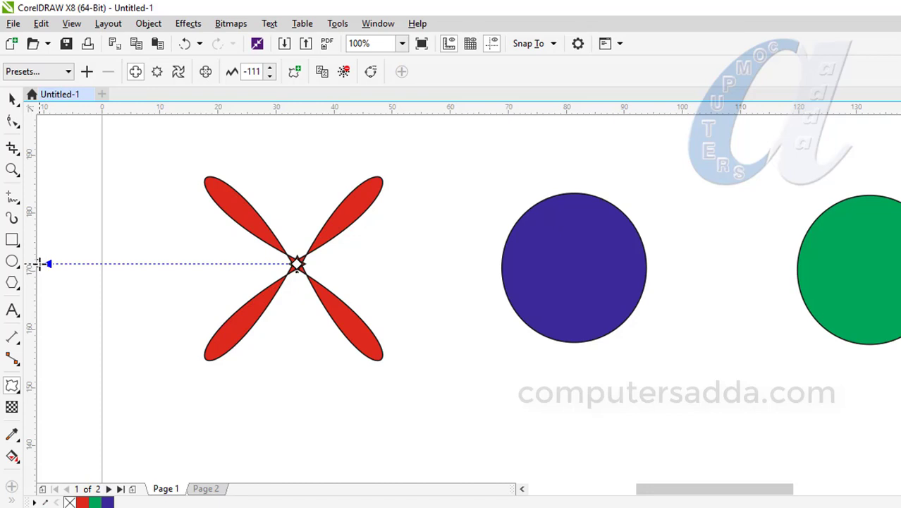
left_click_drag(40, 263, 295, 263)
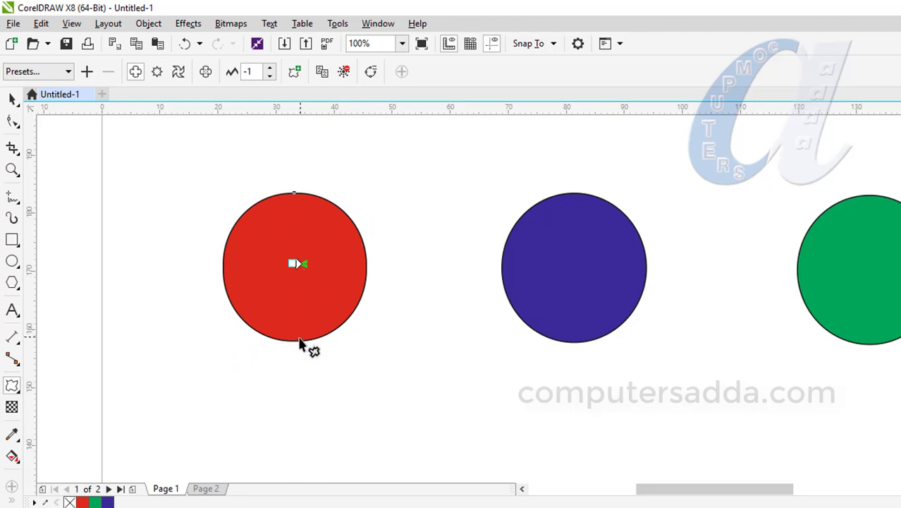
Step: Apply a new push and pull distortion from the red circle's lower edge, first at amplitude 52 and finally at -75
left_click_drag(297, 346, 419, 299)
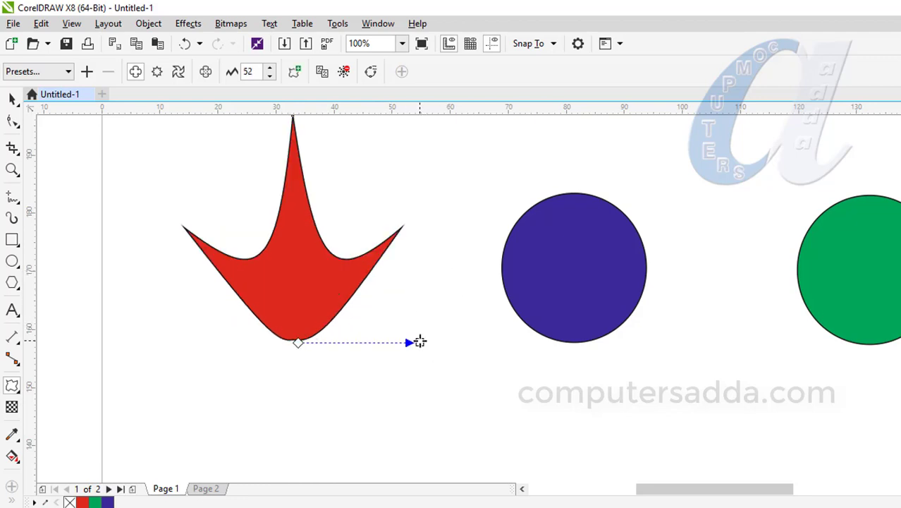
left_click_drag(420, 342, 128, 341)
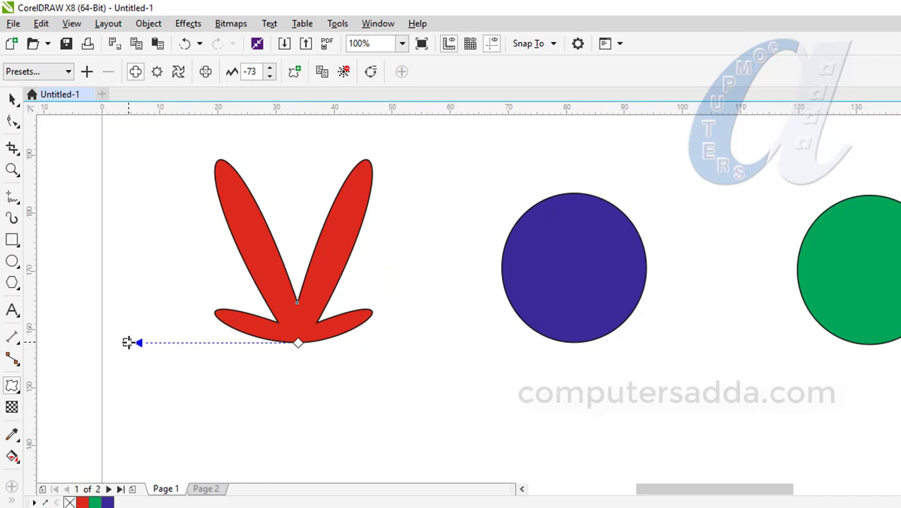
mouse_move(128, 342)
left_mouse_down()
mouse_move(458, 341)
mouse_move(122, 344)
left_mouse_up()
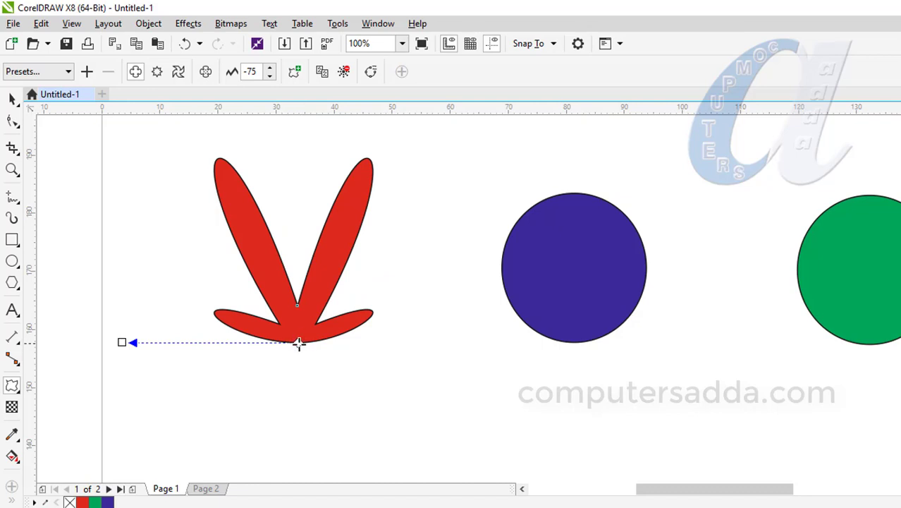
Step: Shift the distortion's origin below the red shape and over to its right, adjust the amplitude to -77, and finally bring it to 0
left_click_drag(299, 341, 265, 406)
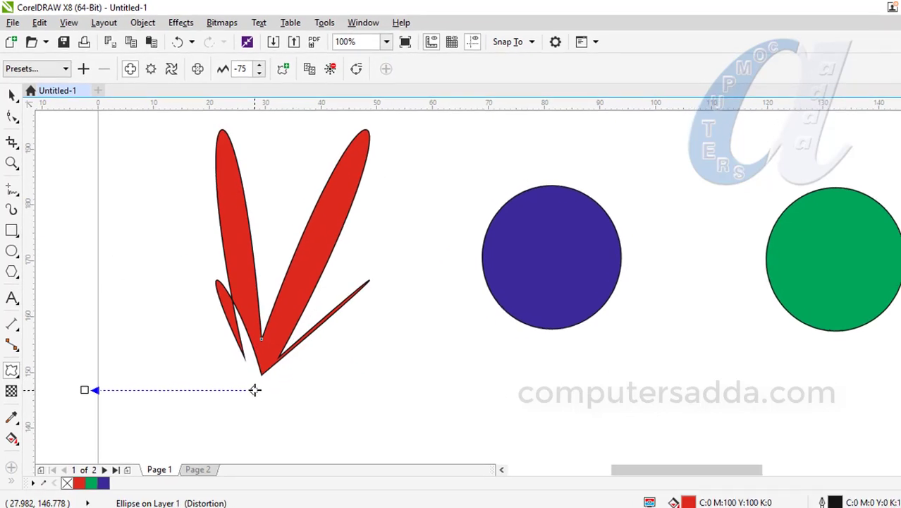
left_click_drag(84, 389, 76, 365)
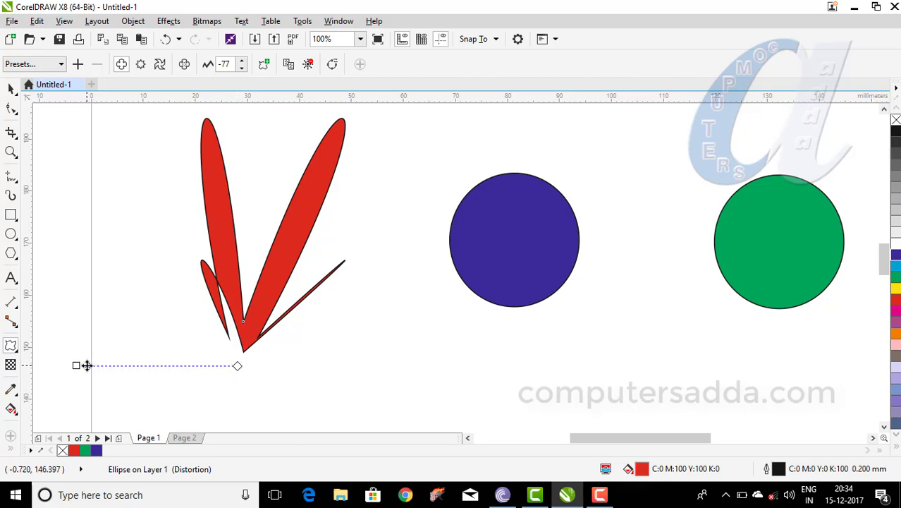
left_click_drag(86, 366, 224, 365)
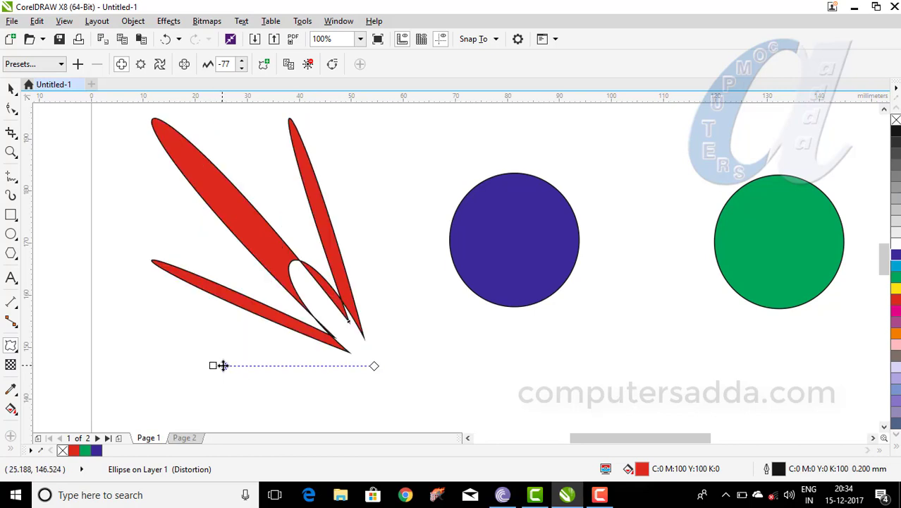
left_click_drag(214, 365, 374, 366)
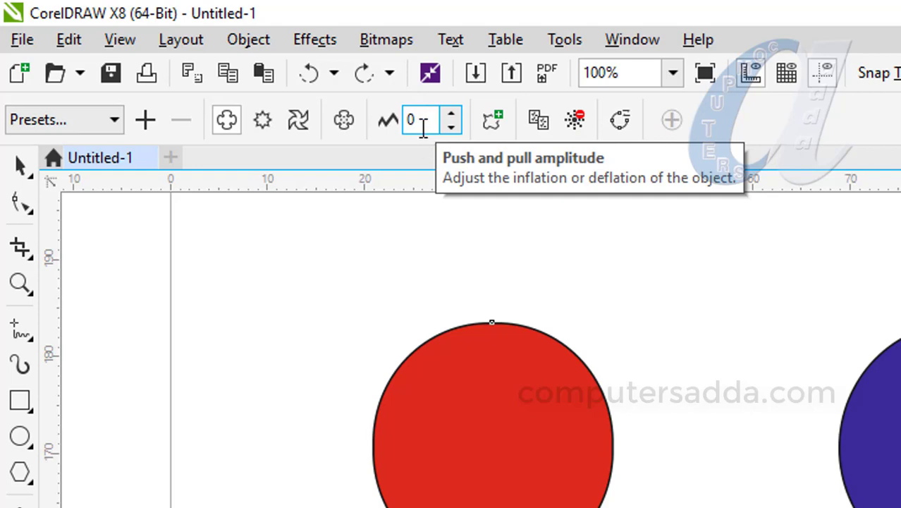
Step: Set the red shape's push and pull amplitude to 20, and raise it to 50
left_click(420, 121)
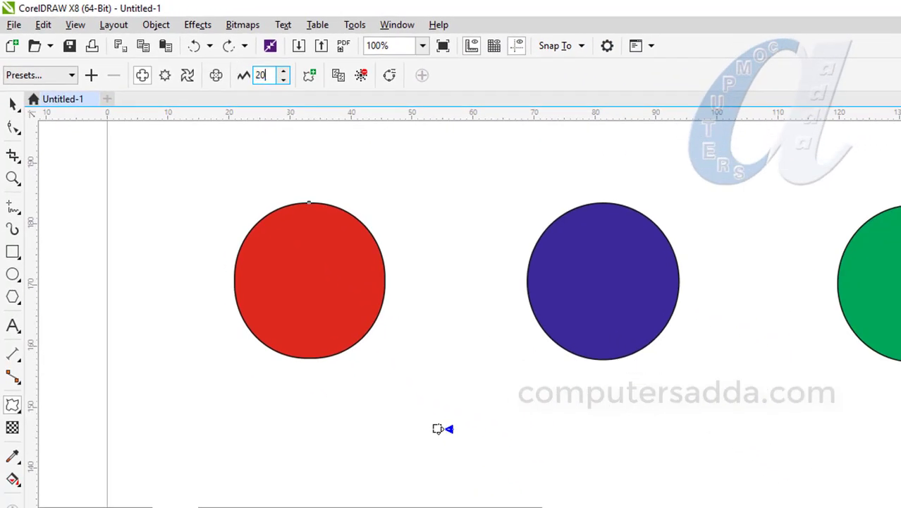
type("20")
key("Return")
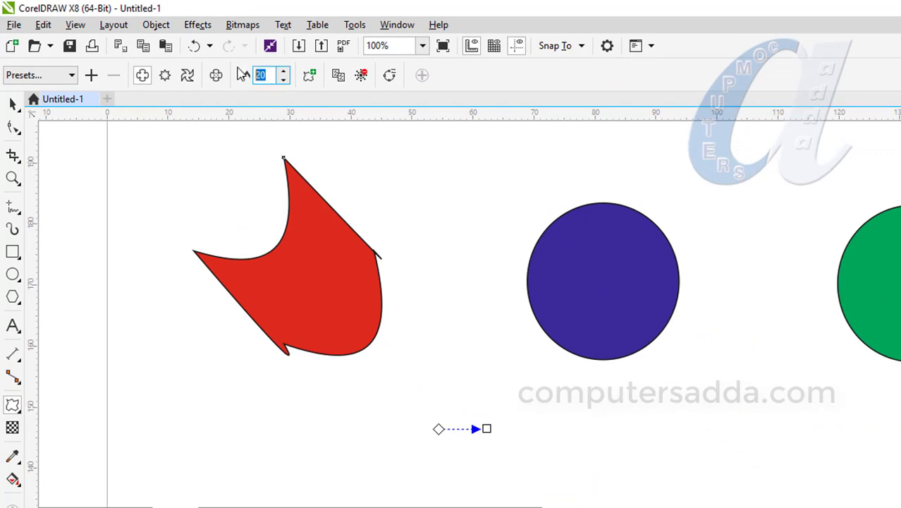
type("50")
key("Return")
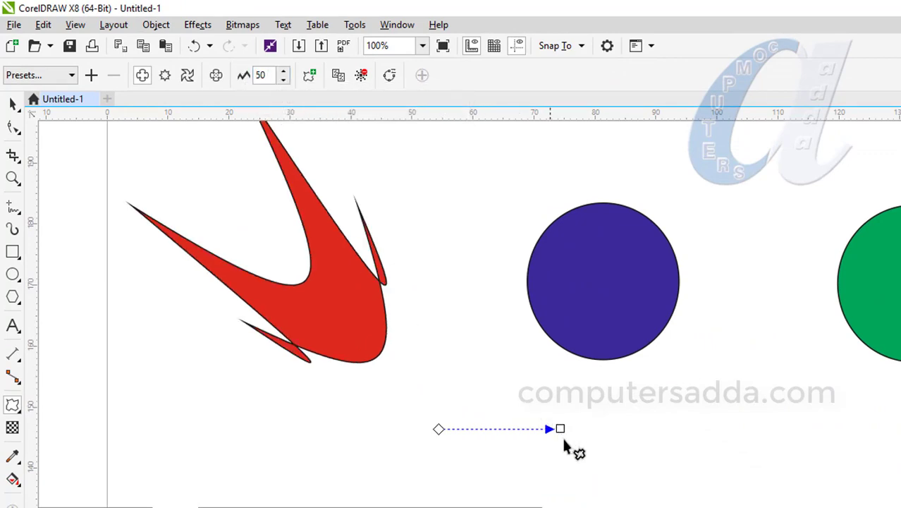
Step: Bring the red shape's push and pull amplitude to 1, and apply a zipper distortion of amplitude 31 from the blue circle's centre
left_click_drag(562, 427, 441, 432)
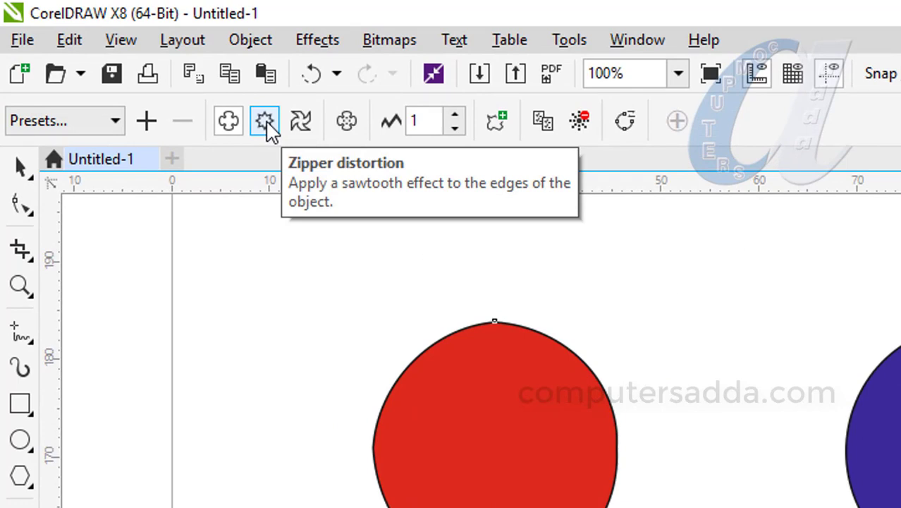
left_click(268, 130)
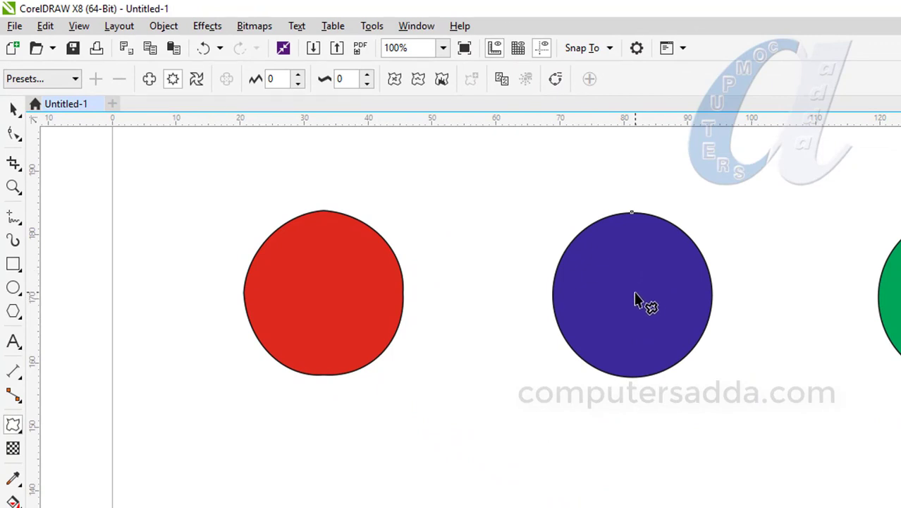
left_click_drag(627, 294, 463, 286)
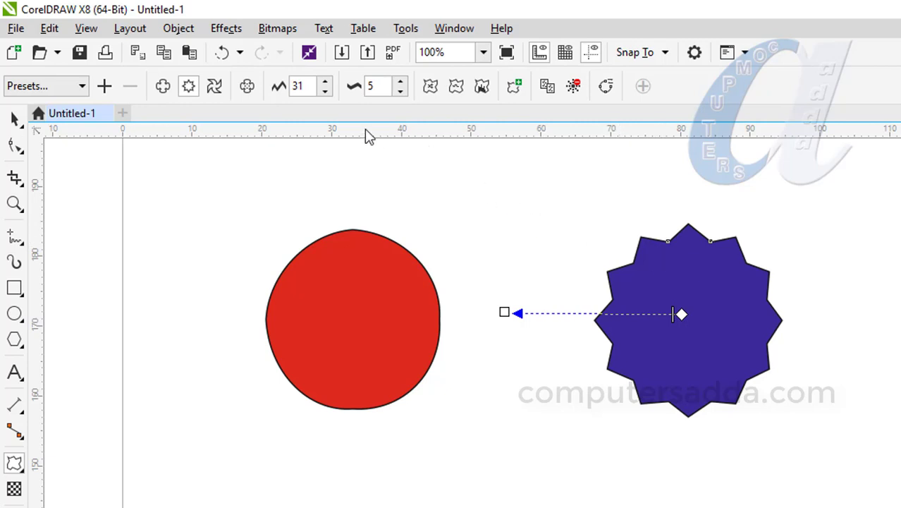
Step: Lower the blue shape's zipper amplitude to 20, 5 and finally 0
left_click(306, 86)
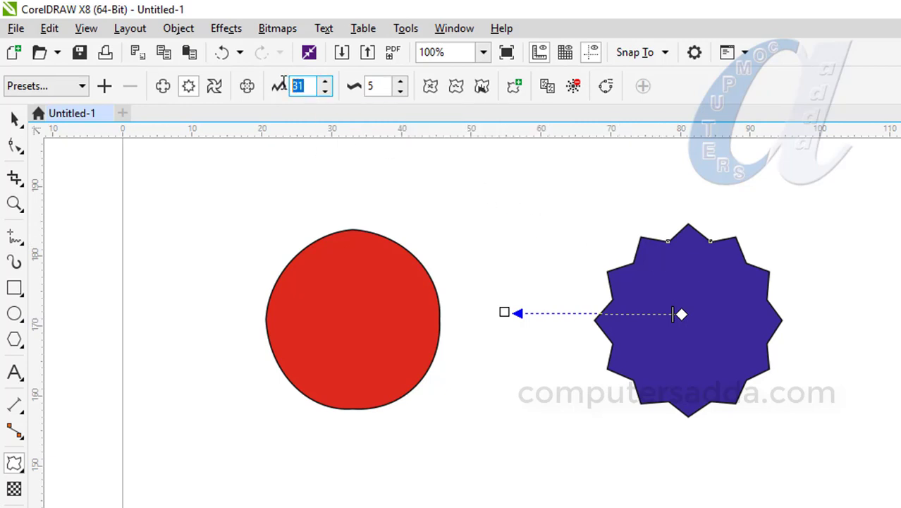
type("20")
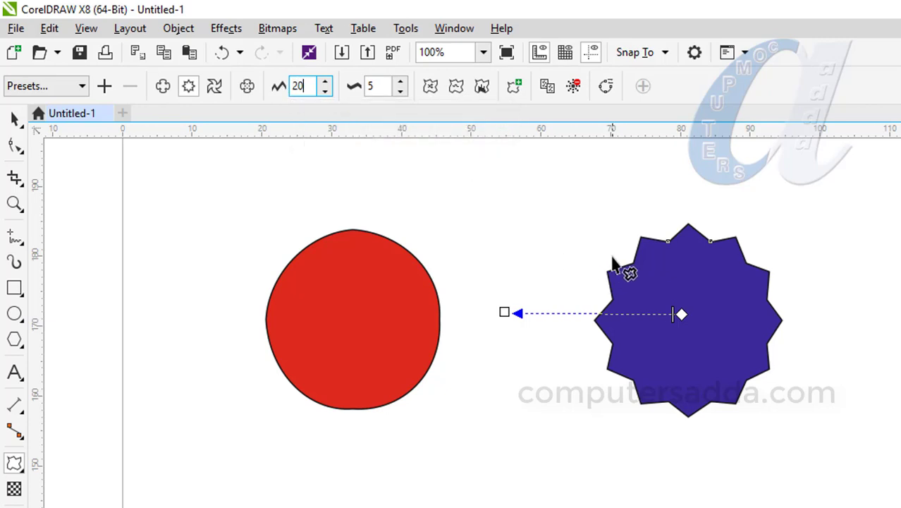
key("Return")
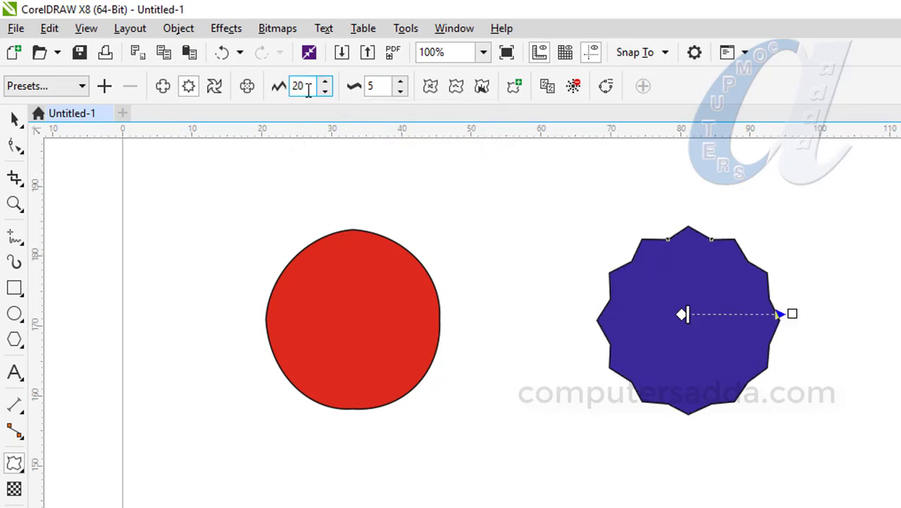
type("5")
key("Return")
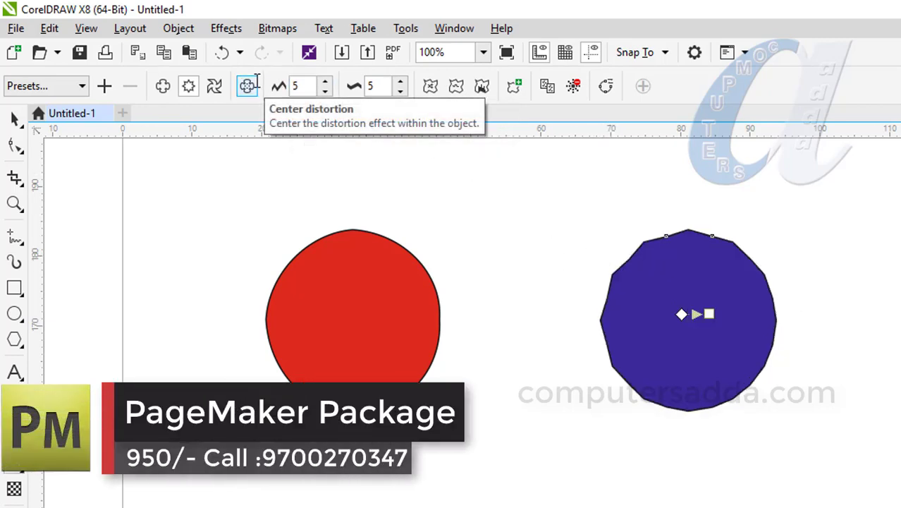
left_click(296, 86)
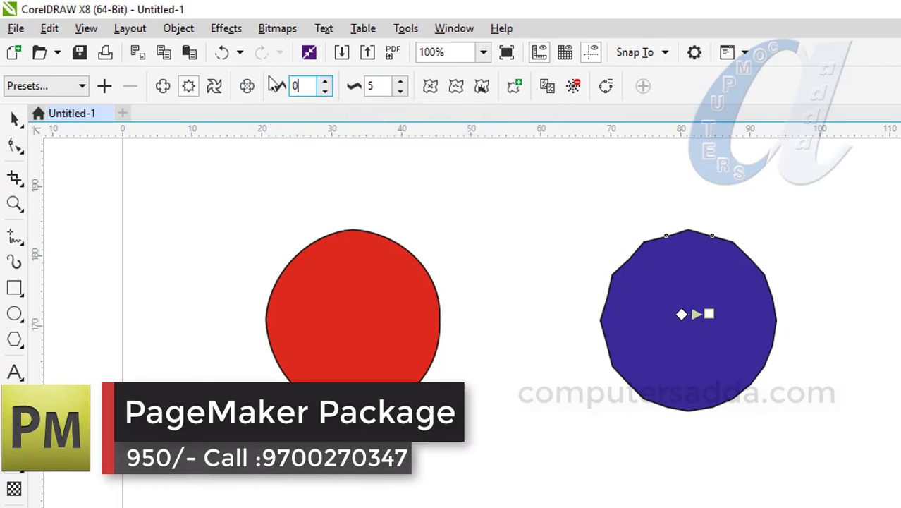
key("Return")
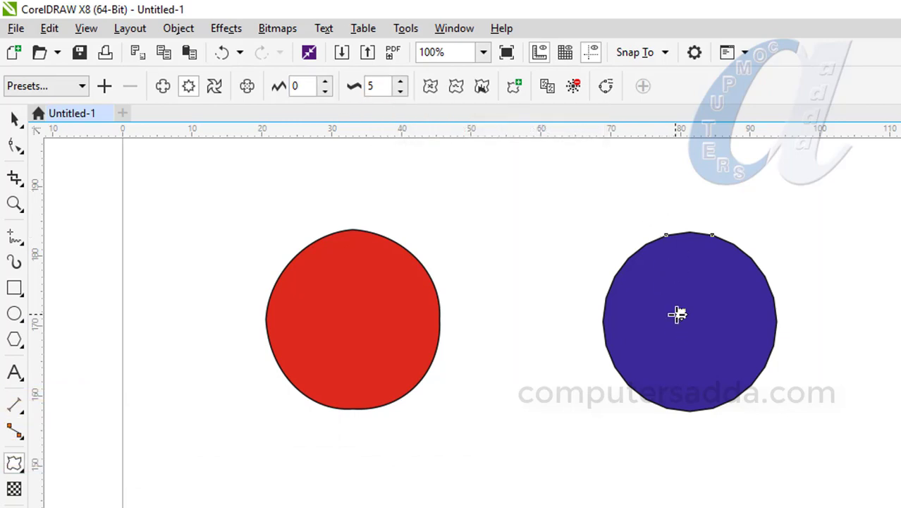
Step: Distort the blue shape again from its centre at zipper amplitude 33, set the frequency to 50, and raise it further
left_click_drag(681, 313, 493, 316)
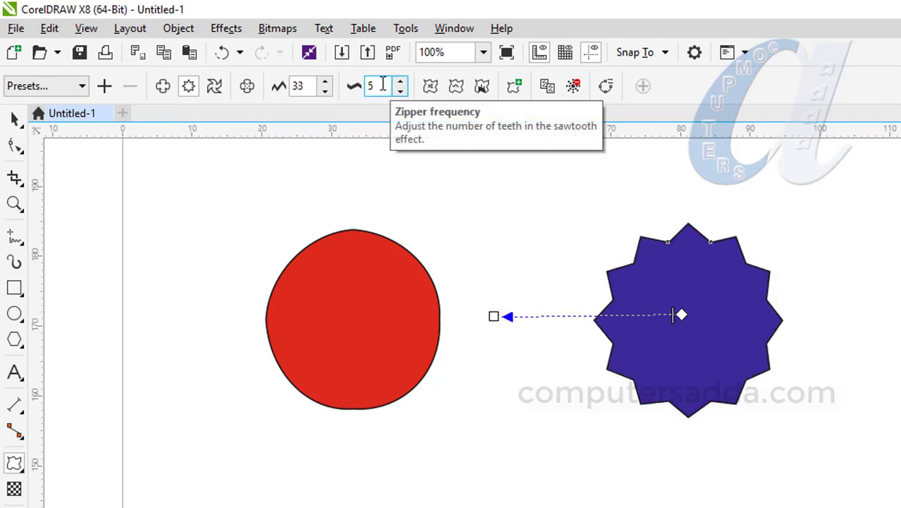
left_click_drag(382, 85, 361, 82)
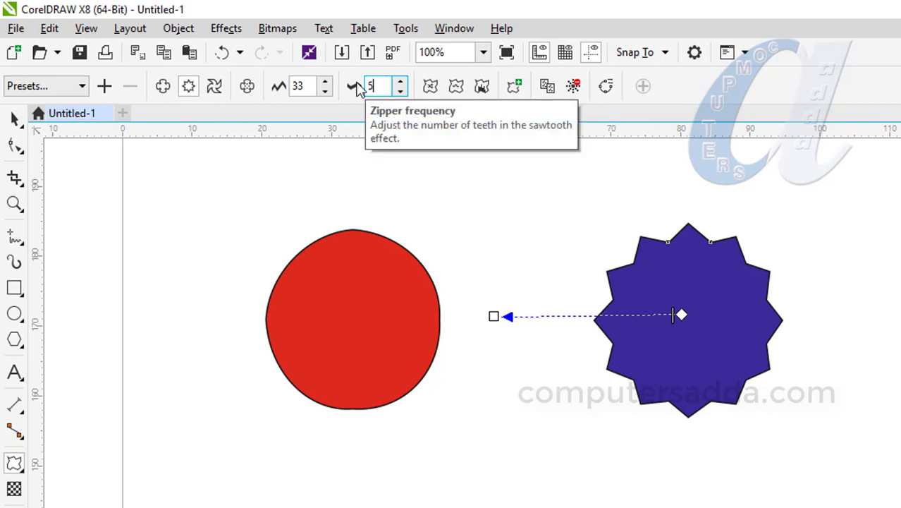
type("50")
key("Return")
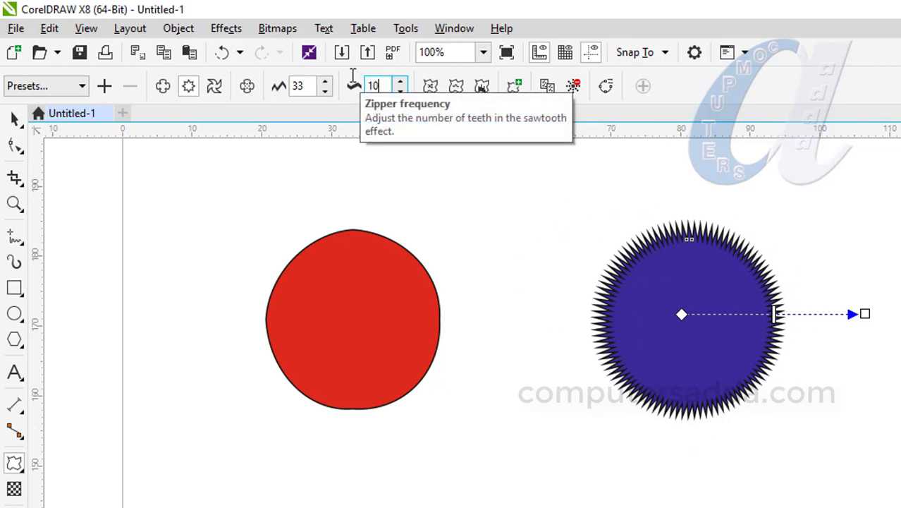
key("Return")
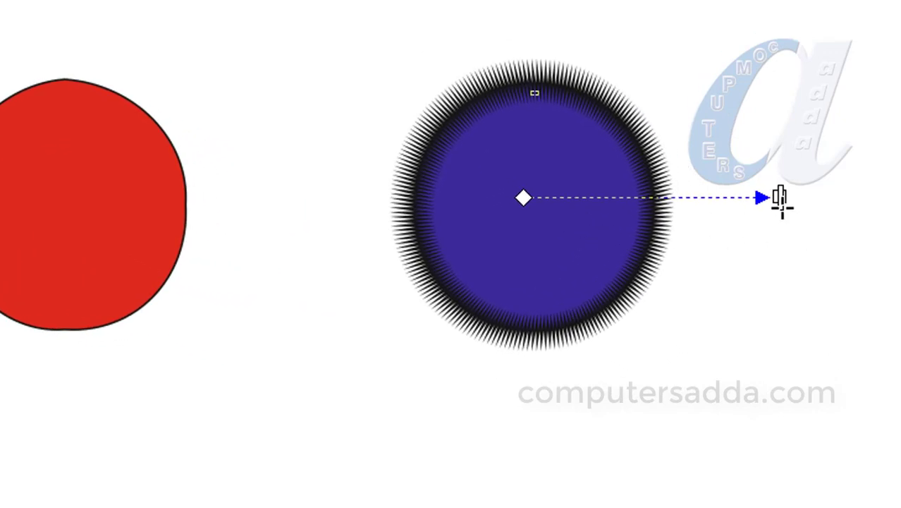
Step: Adjust the blue shape's zipper frequency interactively to 47, 31 and finally 70, keeping the amplitude at 33
left_click_drag(781, 199, 644, 199)
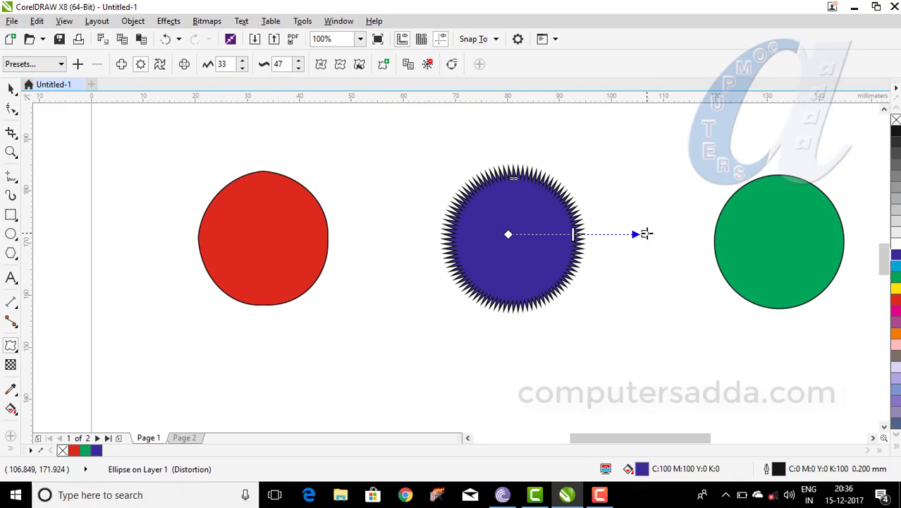
mouse_move(645, 233)
left_mouse_down()
mouse_move(553, 233)
mouse_move(647, 231)
left_mouse_up()
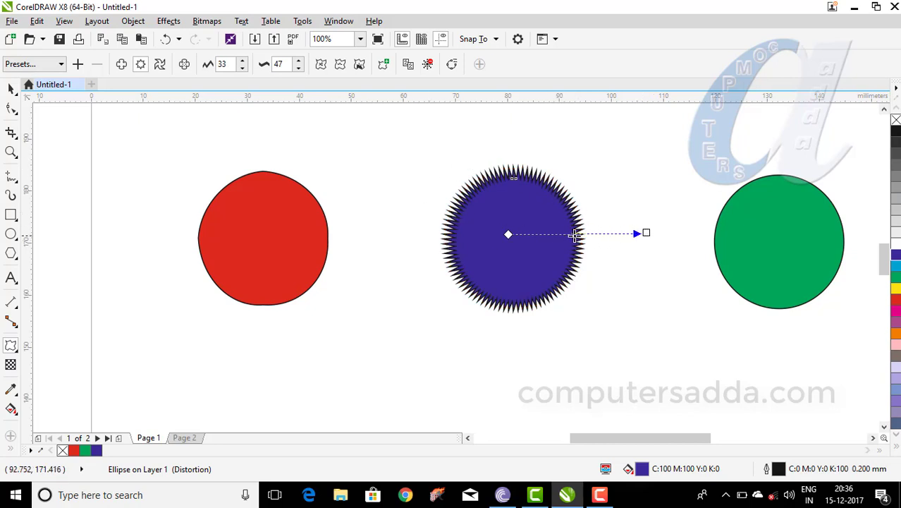
left_click_drag(536, 236, 533, 236)
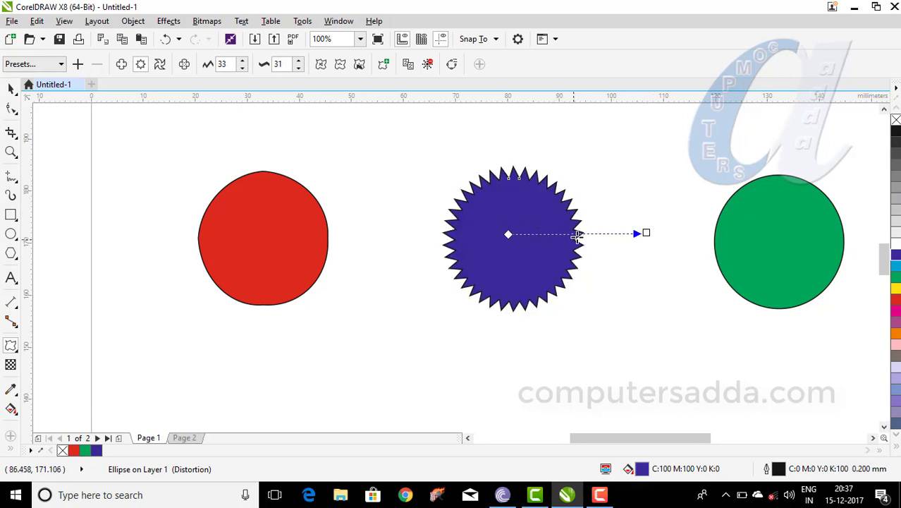
left_click_drag(605, 234, 606, 234)
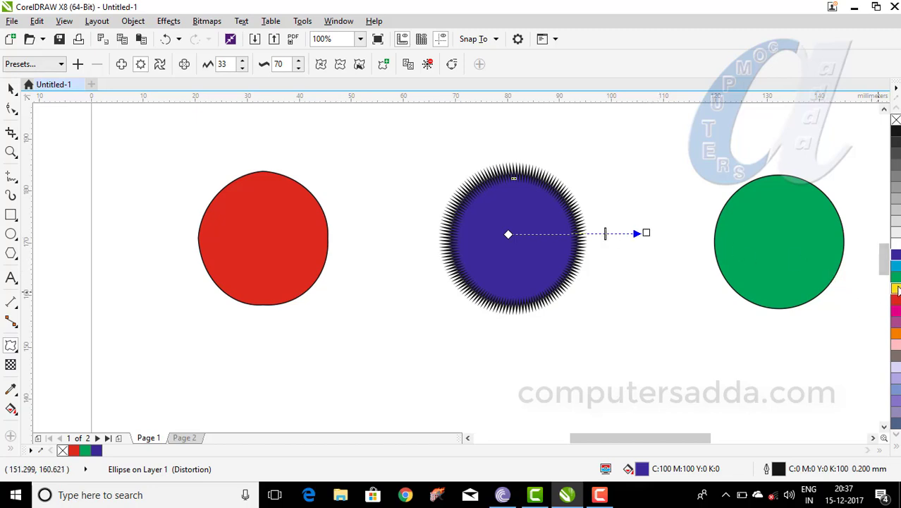
Step: Fill the zipper-distorted blue circle with yellow and give it a blue outline
left_click_drag(739, 255, 508, 237)
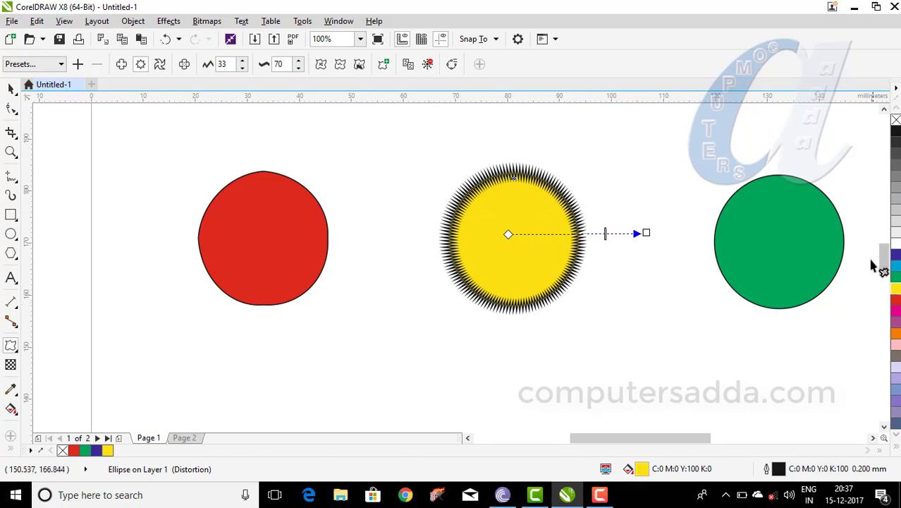
right_click(896, 257)
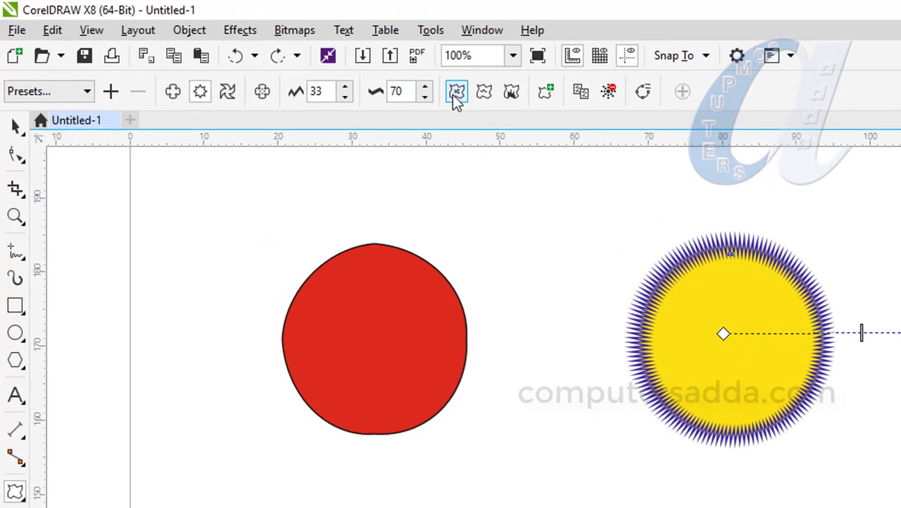
Step: Try the random, smooth and local options on the yellow circle's zipper distortion, and undo them
left_click(467, 96)
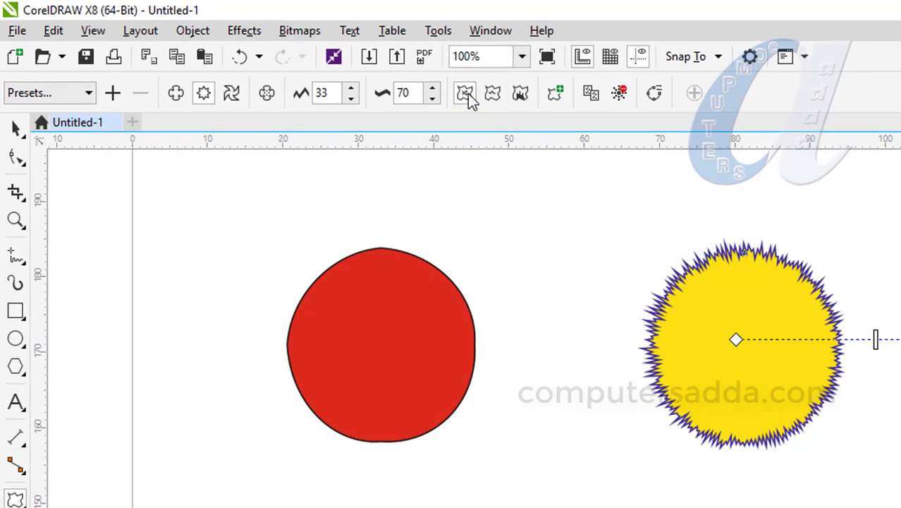
left_click(494, 94)
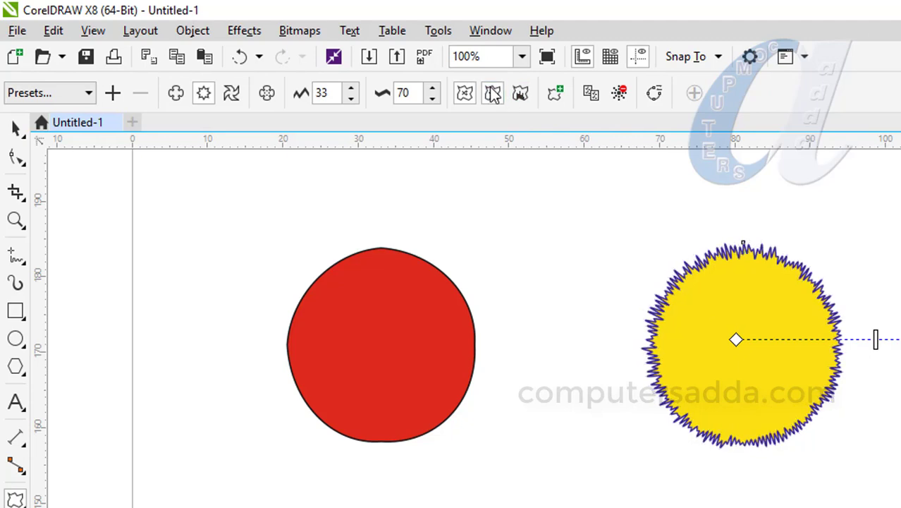
left_click(522, 95)
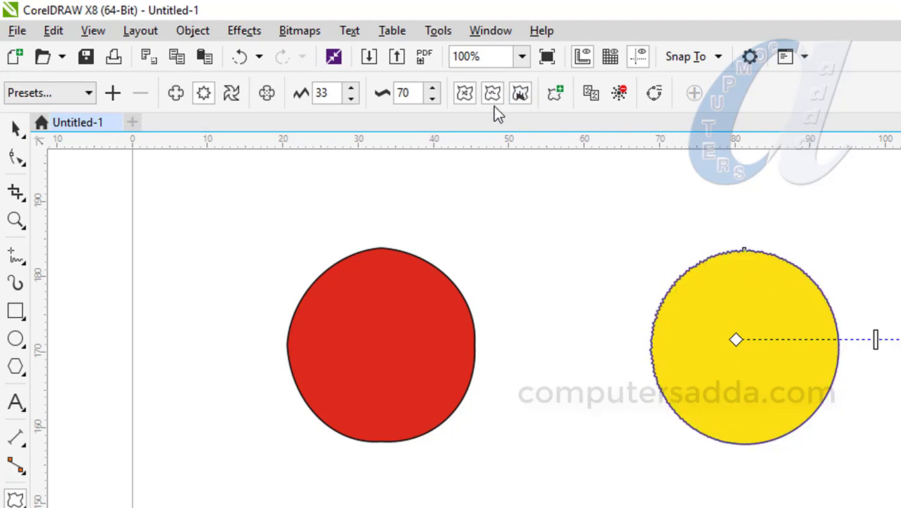
left_click(465, 96)
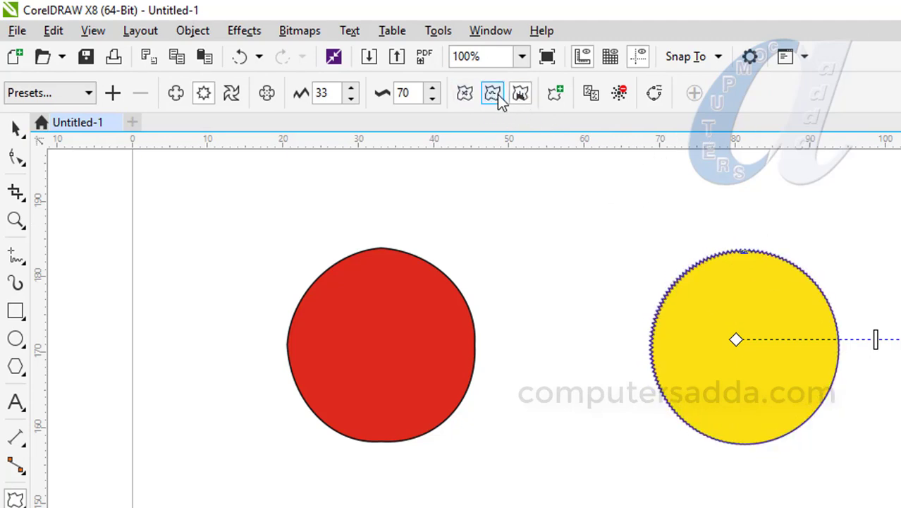
left_click(495, 98)
key("ctrl+z")
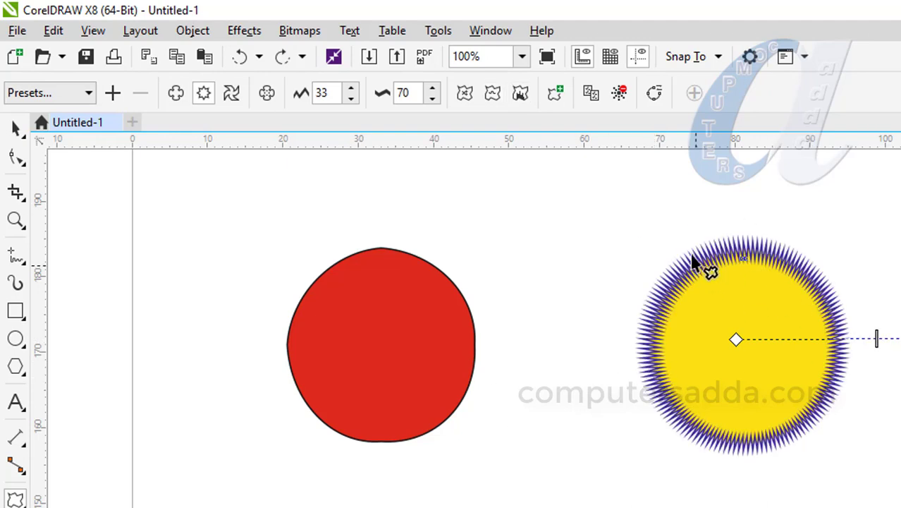
Step: Clear the zipper distortion from the yellow circle
left_click(619, 95)
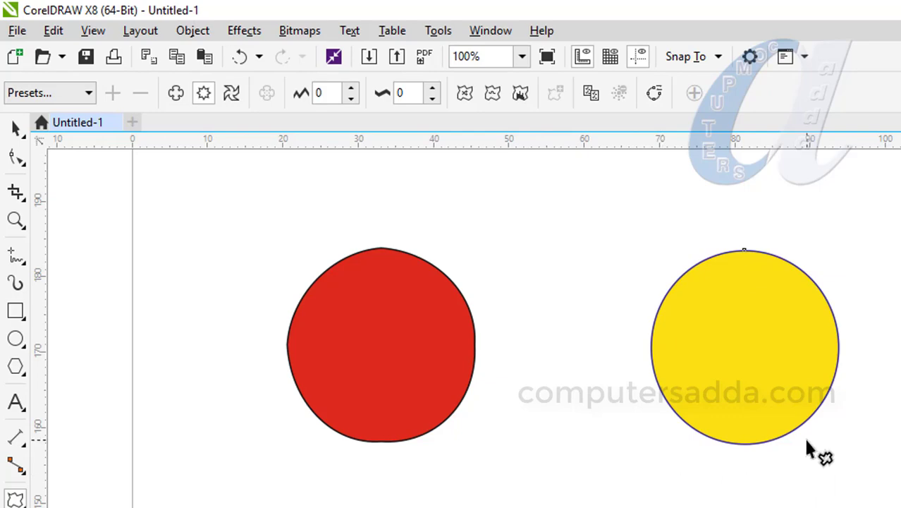
Step: Apply a counterclockwise twister distortion from the green circle's upper edge with 6 complete rotations and 3 additional degrees
scroll(677, 362, "right", 5)
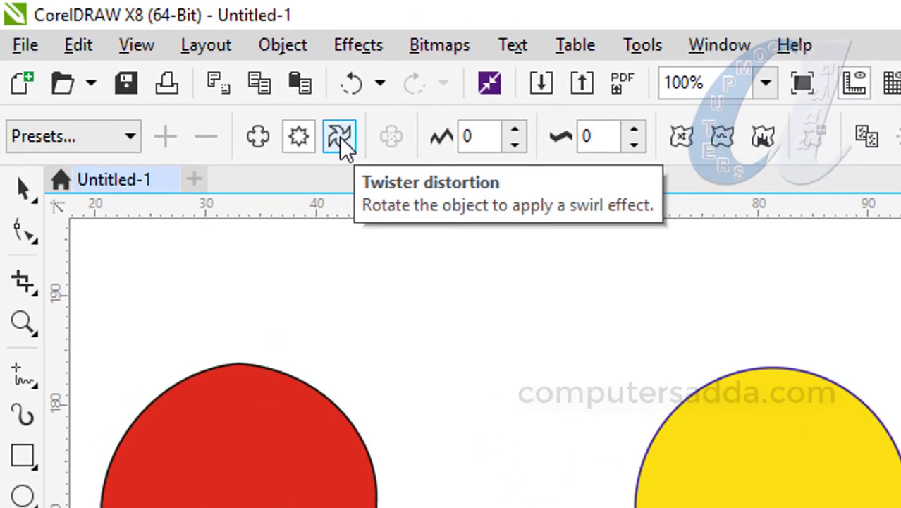
left_click(339, 136)
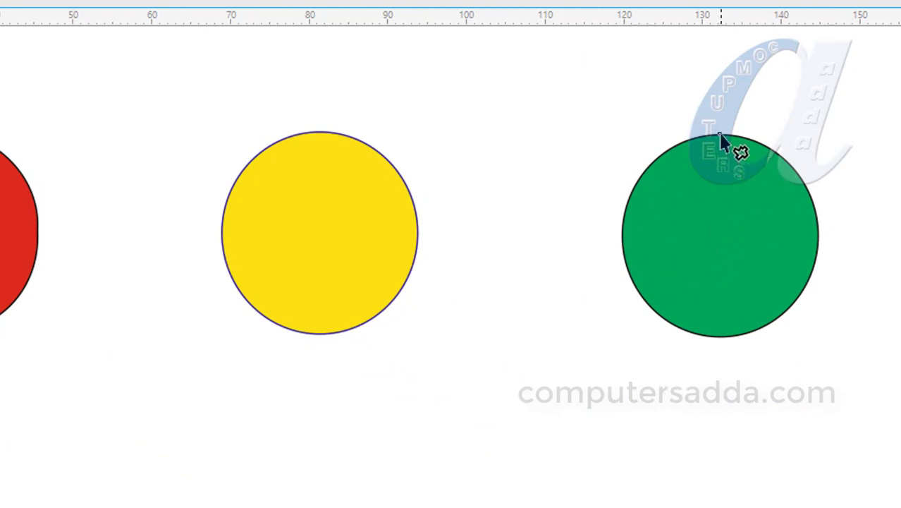
left_click_drag(721, 141, 849, 161)
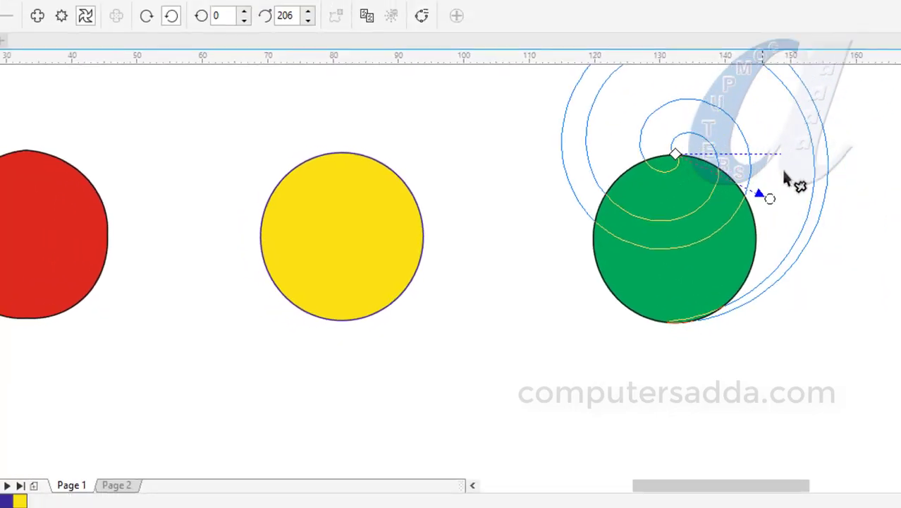
left_click_drag(787, 178, 735, 144)
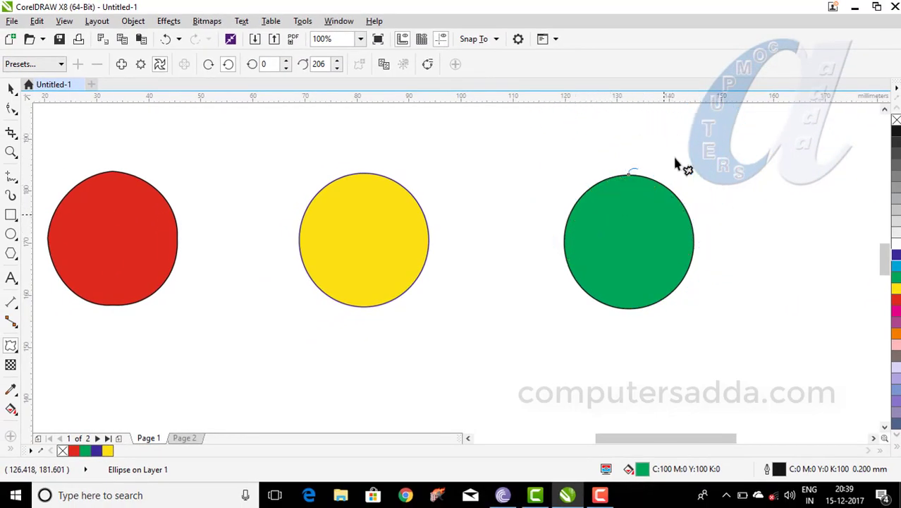
left_click_drag(675, 164, 650, 175)
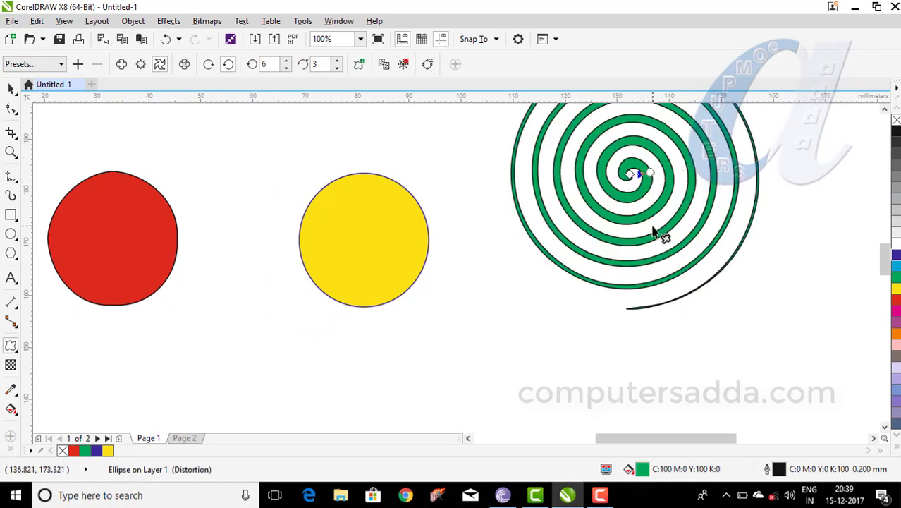
Step: Recolour the green spiral's fill to yellow, and finally to red
left_click(897, 289)
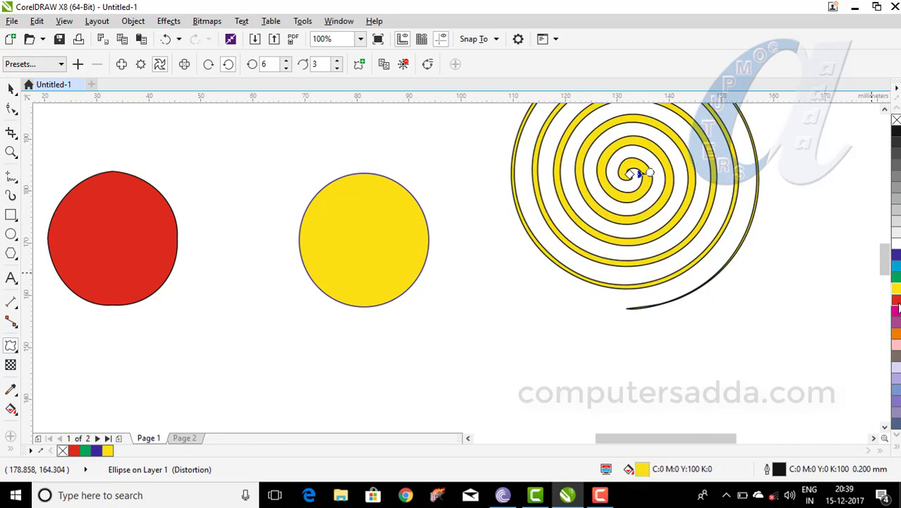
left_click(896, 301)
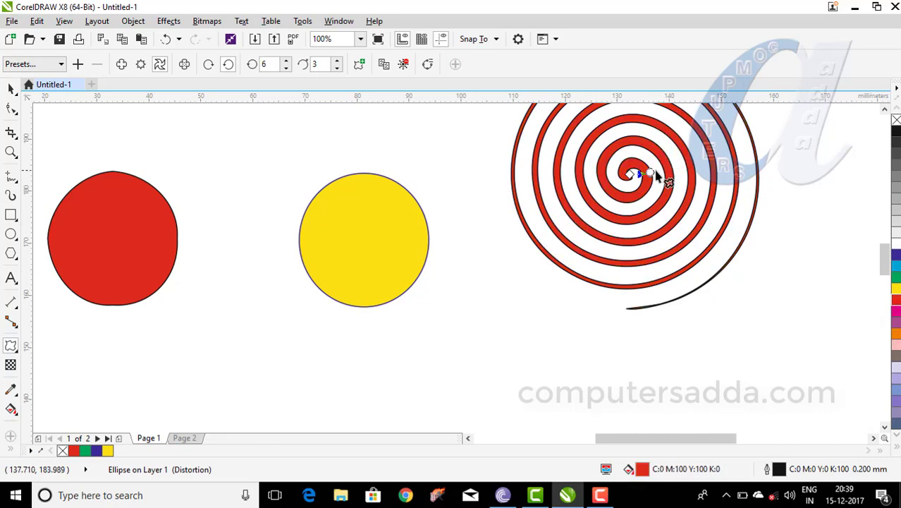
Step: Set the red spiral's additional twist to 0 degrees, and shift the distortion's origin to the right by about 18 mm
left_click_drag(649, 172, 788, 173)
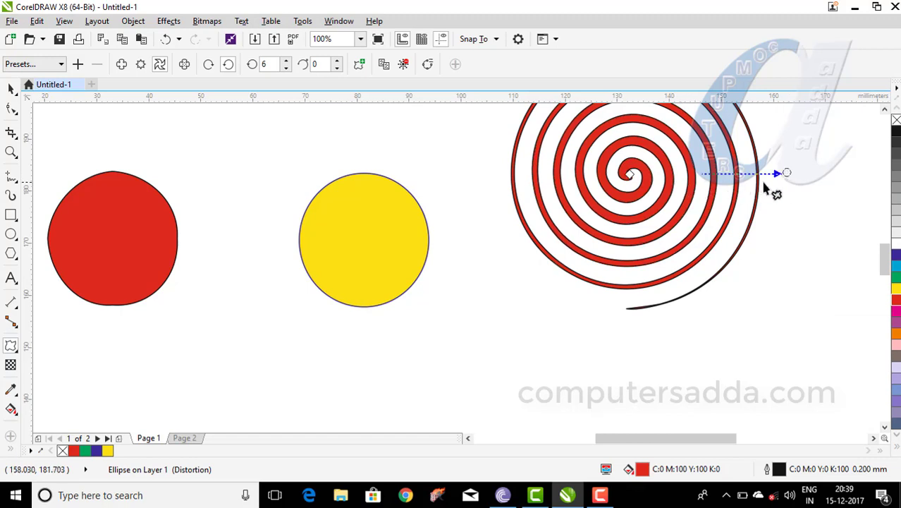
left_click_drag(628, 175, 724, 175)
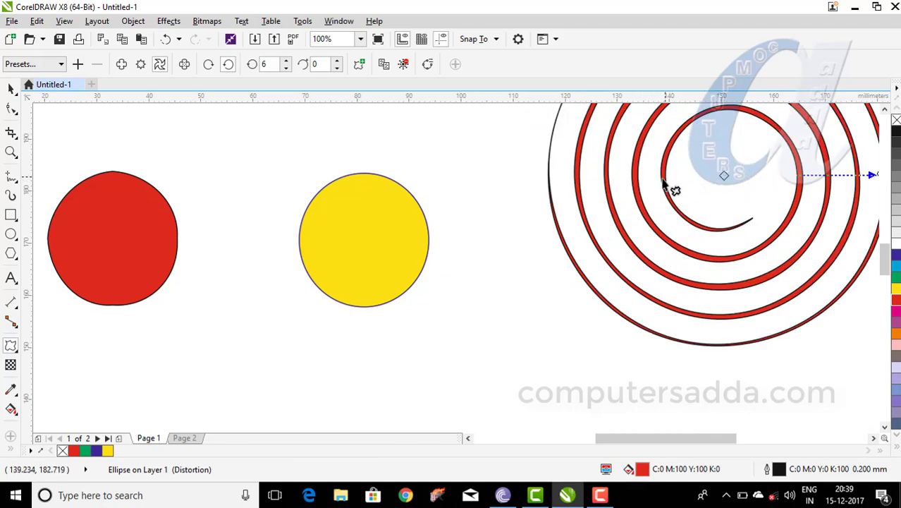
scroll(650, 185, "down", 1)
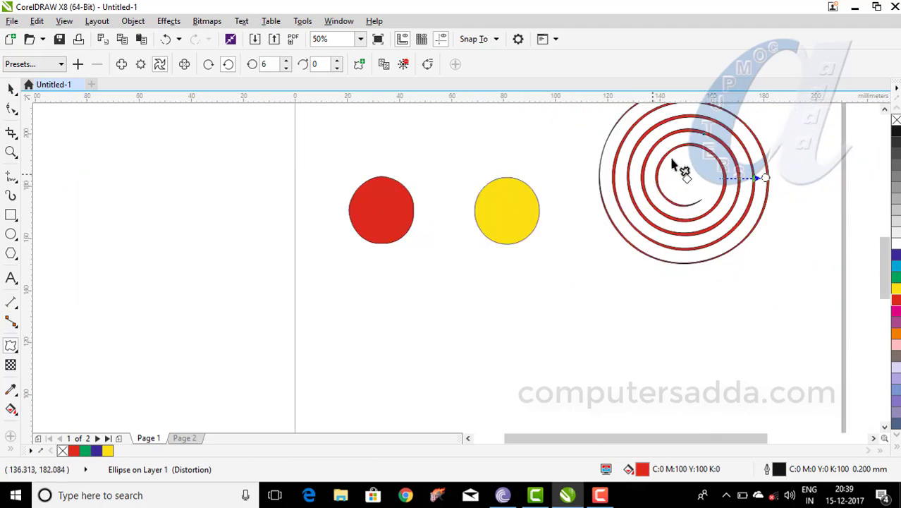
Step: Shift the red spiral's distortion origin about 22 mm to the right, and back to the left by about 34 mm
scroll(694, 151, "up", 1)
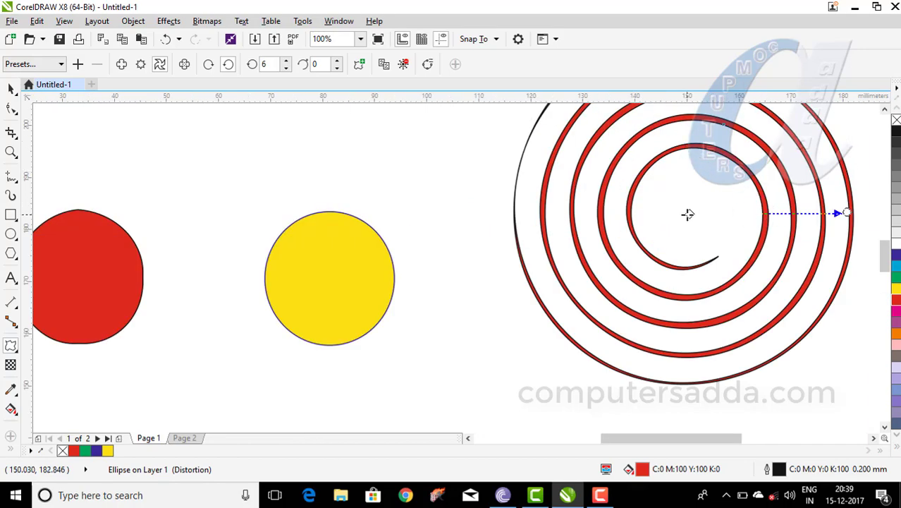
left_click_drag(688, 214, 805, 209)
scroll(785, 213, "down", 2)
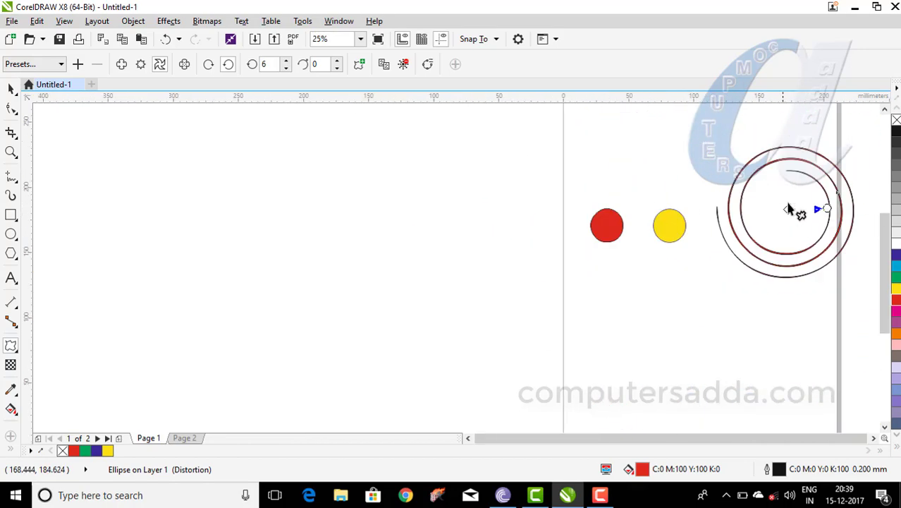
scroll(788, 208, "up", 1)
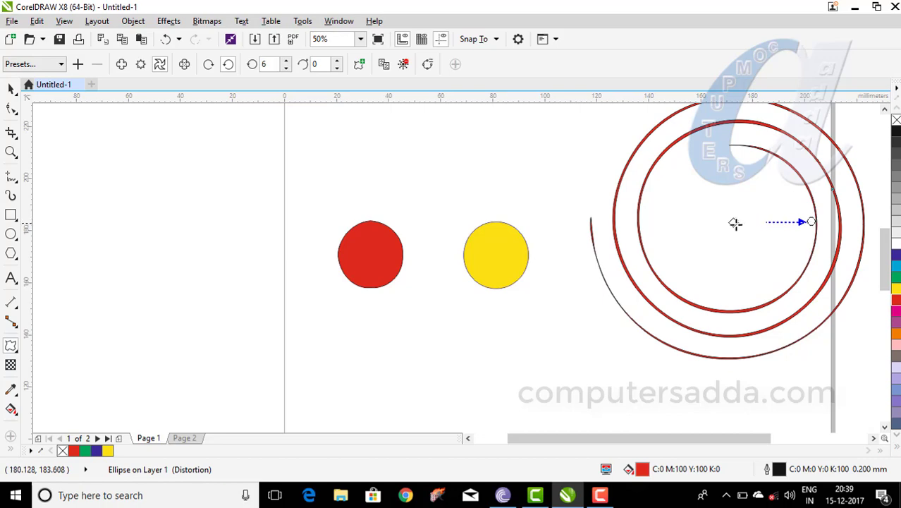
left_click_drag(735, 223, 645, 221)
scroll(664, 226, "up", 1)
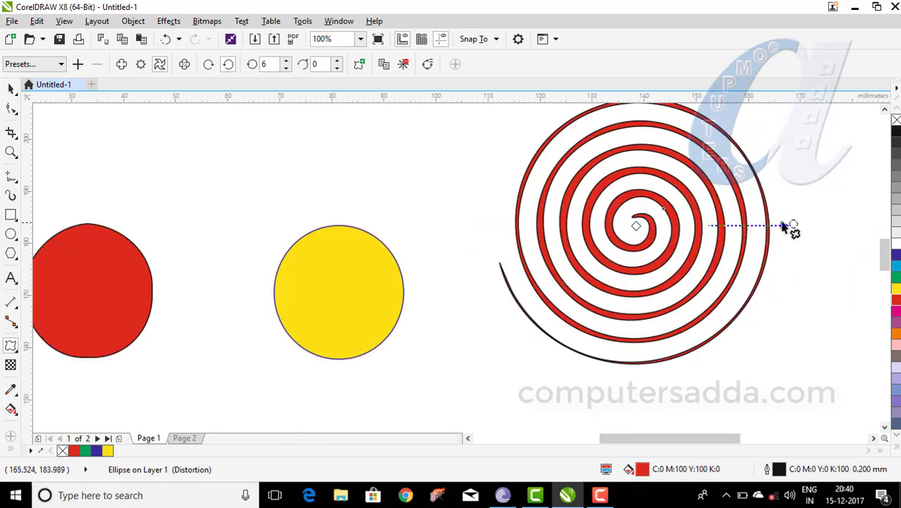
Step: Twist the red spiral to 8 additional degrees and raise its complete rotations to 9
left_click_drag(785, 226, 660, 221)
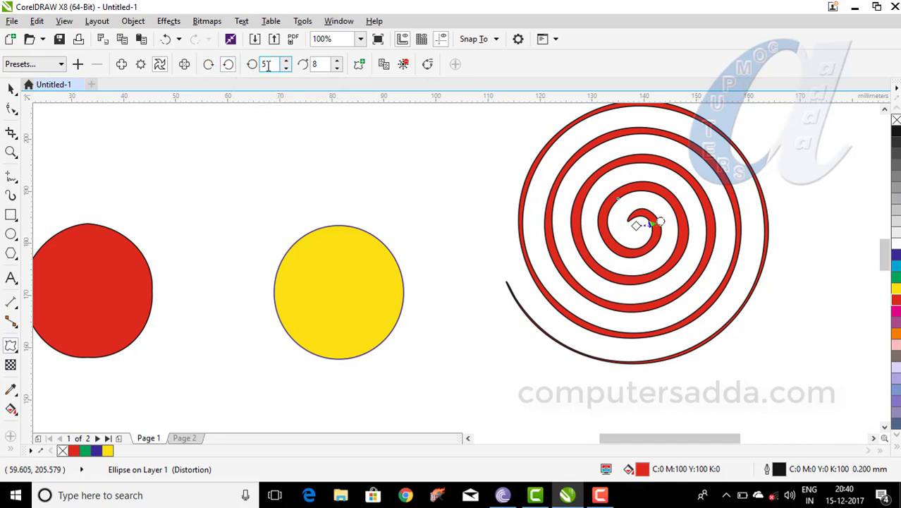
left_click_drag(270, 65, 251, 62)
type("15")
key("Return")
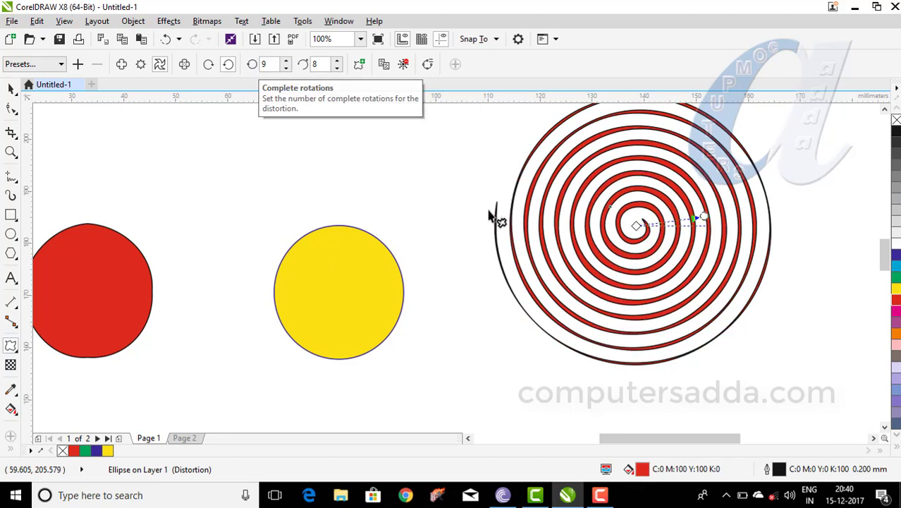
Step: Reduce the red spiral's complete rotations to 3 and set its additional twist to 10 degrees
left_click(286, 68)
left_click(286, 68)
left_click(287, 67)
left_click(286, 68)
left_click(287, 67)
left_click(286, 68)
left_click(287, 68)
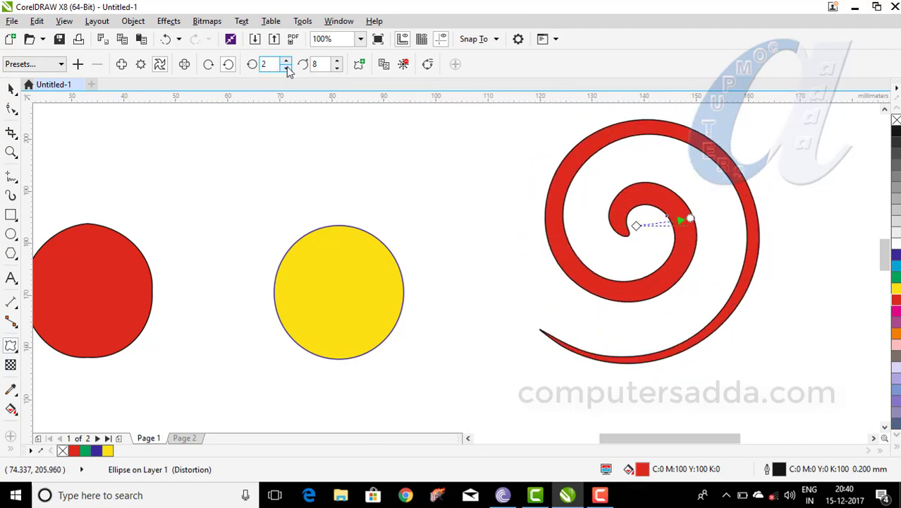
left_click(287, 68)
left_click(286, 61)
left_click(286, 62)
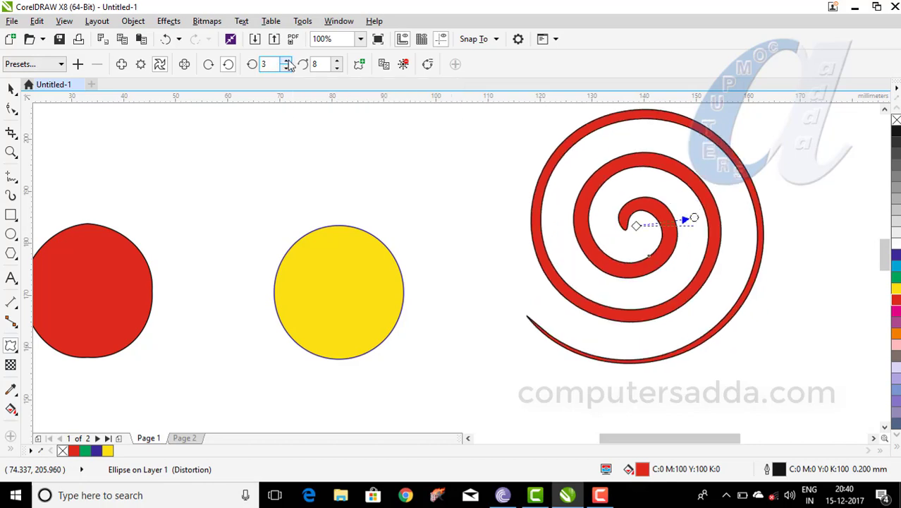
left_click(336, 62)
left_click(336, 61)
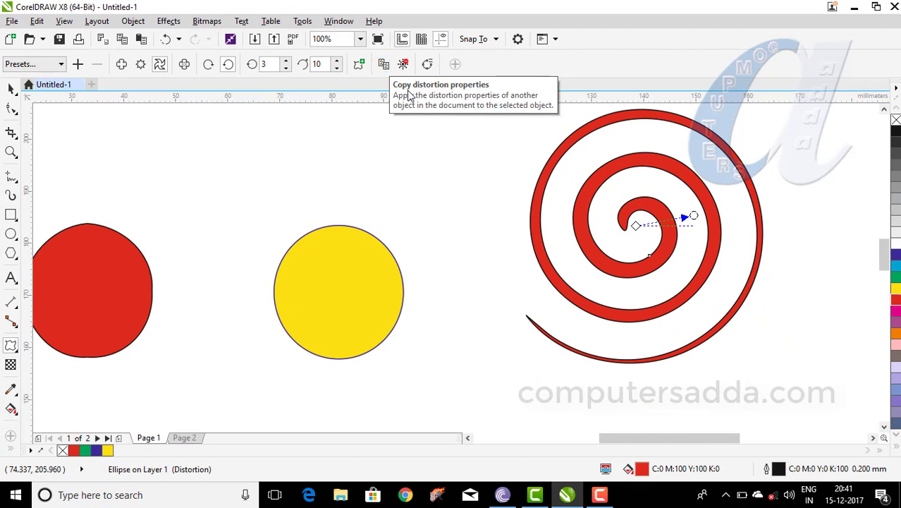
Step: Apply a zipper distortion to the yellow circle from its centre, with amplitude 56 and frequency 49
left_click(403, 64)
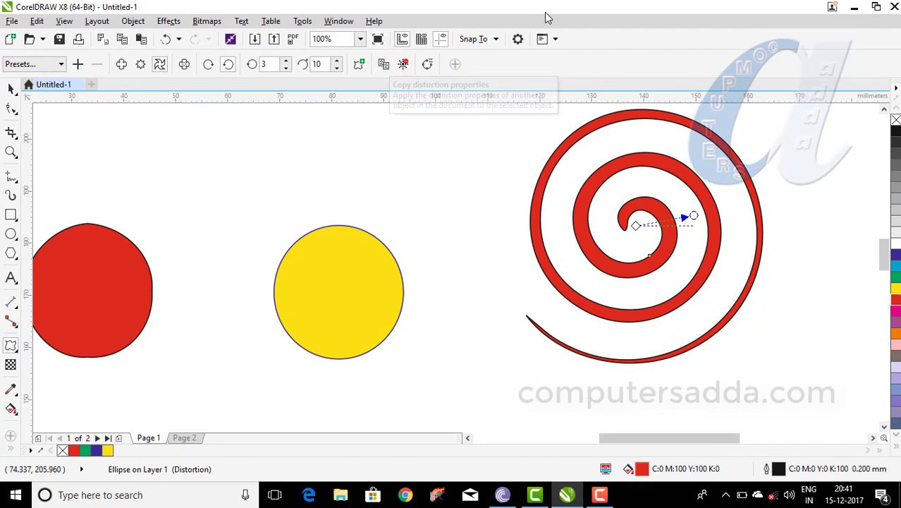
left_click(316, 273)
left_click(141, 65)
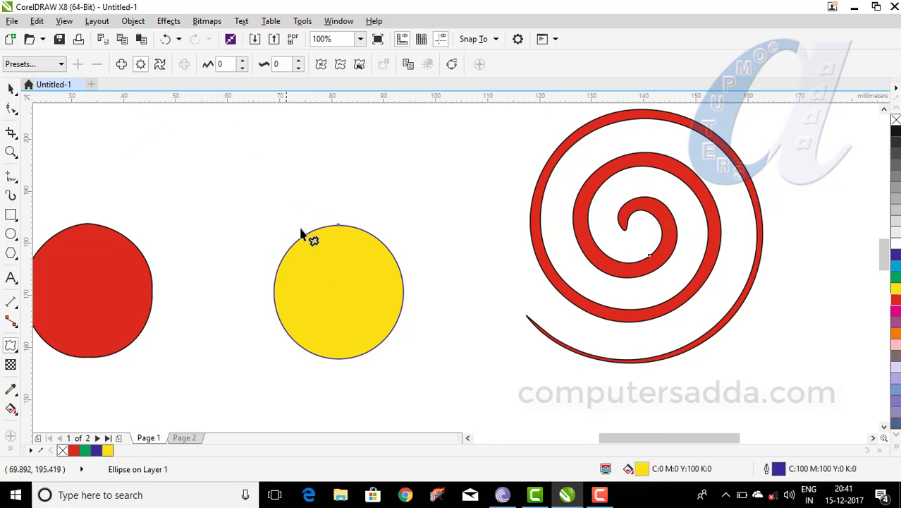
left_click_drag(339, 291, 574, 292)
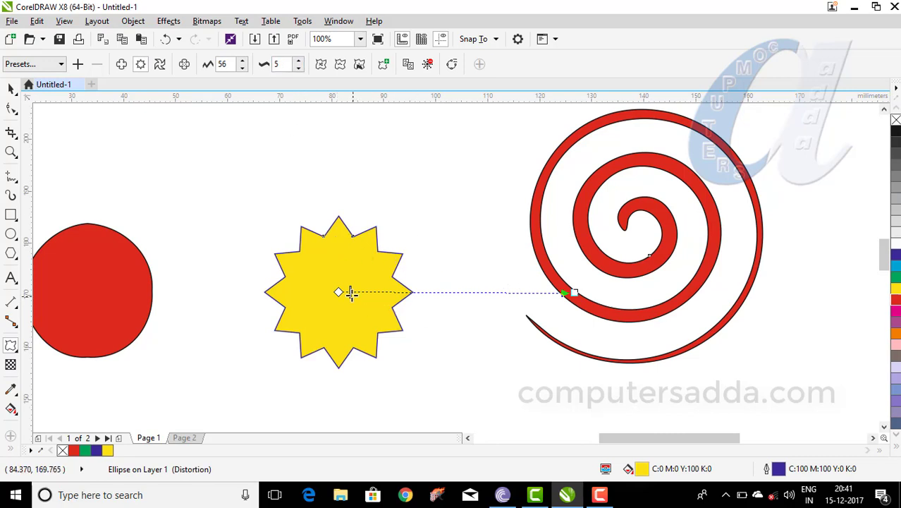
left_click_drag(422, 292, 455, 292)
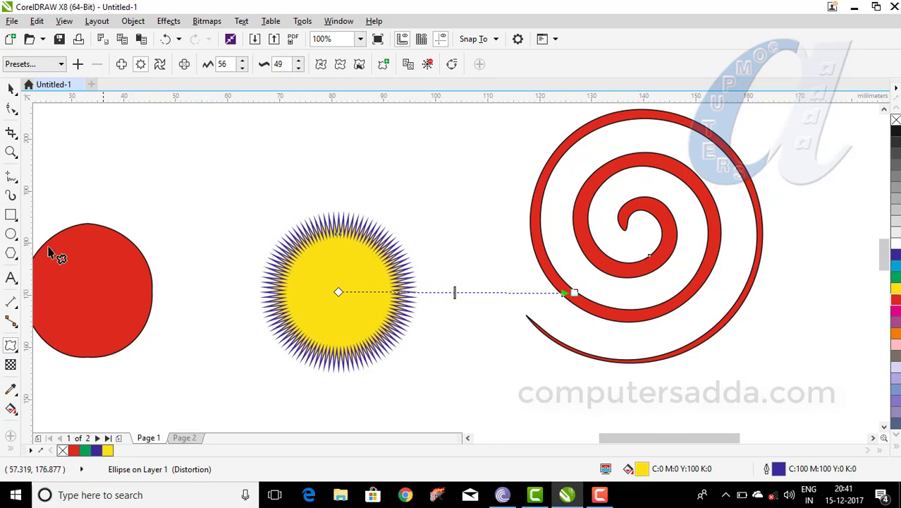
Step: Apply a push and pull distortion of amplitude 158 to the red circle, with its origin offset down and to the right, and fill it blue
left_click(83, 284)
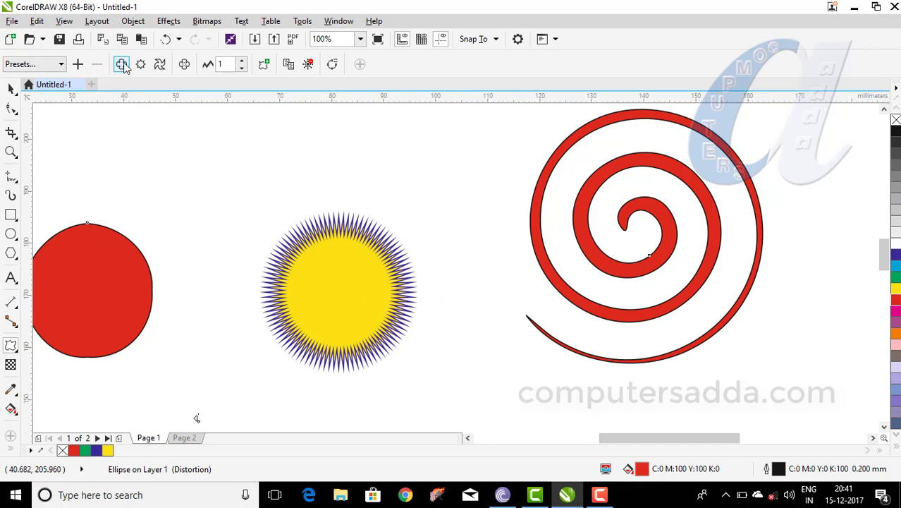
left_click_drag(83, 302, 423, 318)
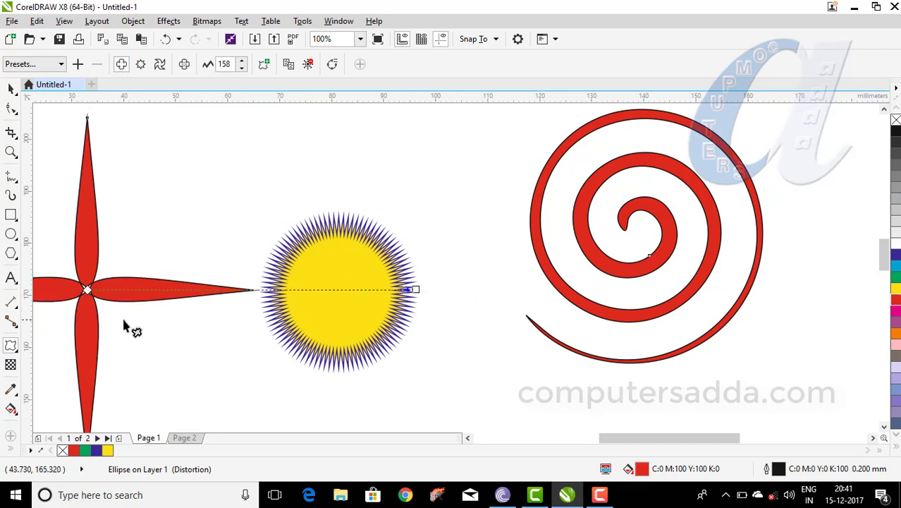
left_click_drag(135, 344, 129, 371)
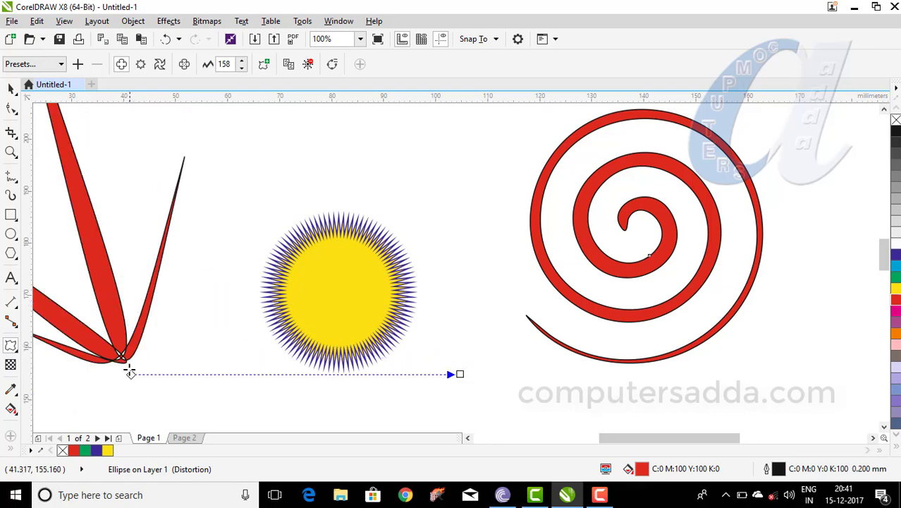
scroll(131, 367, "down", 2)
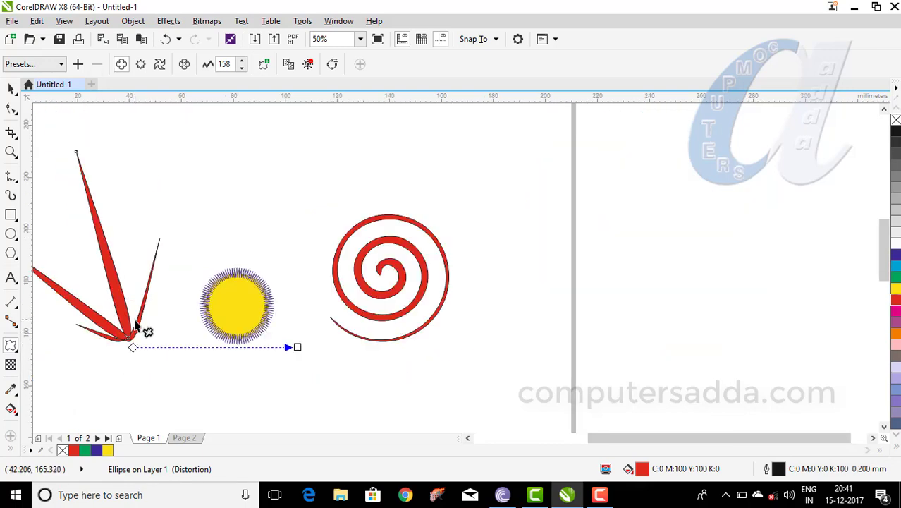
left_click(896, 258)
scroll(86, 325, "up", 2)
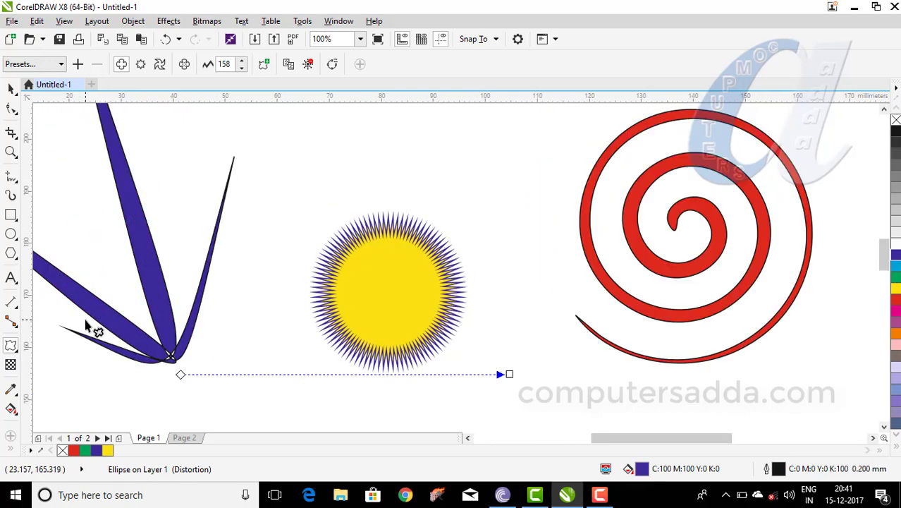
Step: Draw an ellipse about 67 mm wide and 70 mm high below the distorted shapes, and fill it orange
left_click(11, 234)
scroll(298, 166, "down", 2)
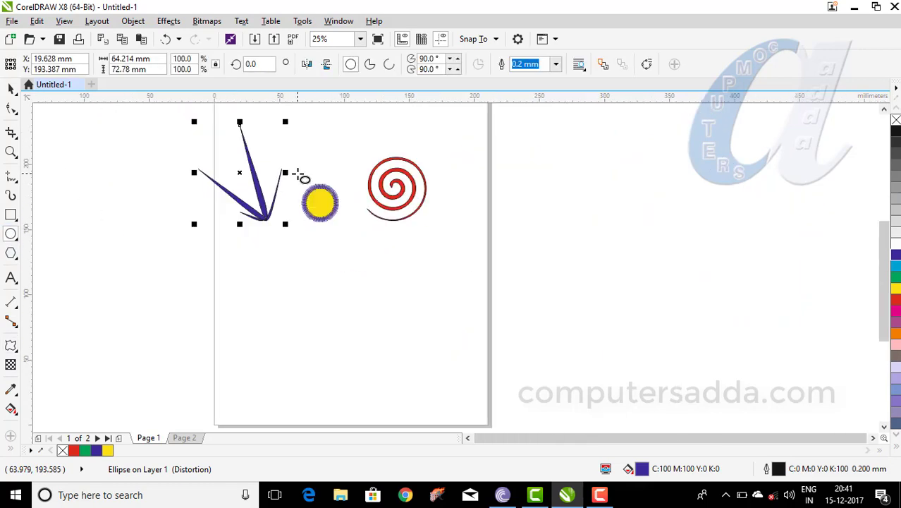
left_click_drag(306, 254, 393, 345)
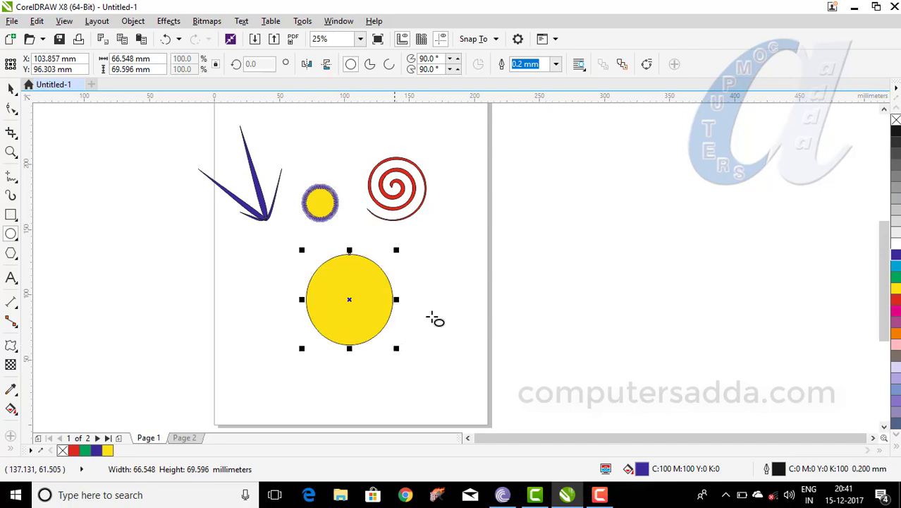
left_click(897, 335)
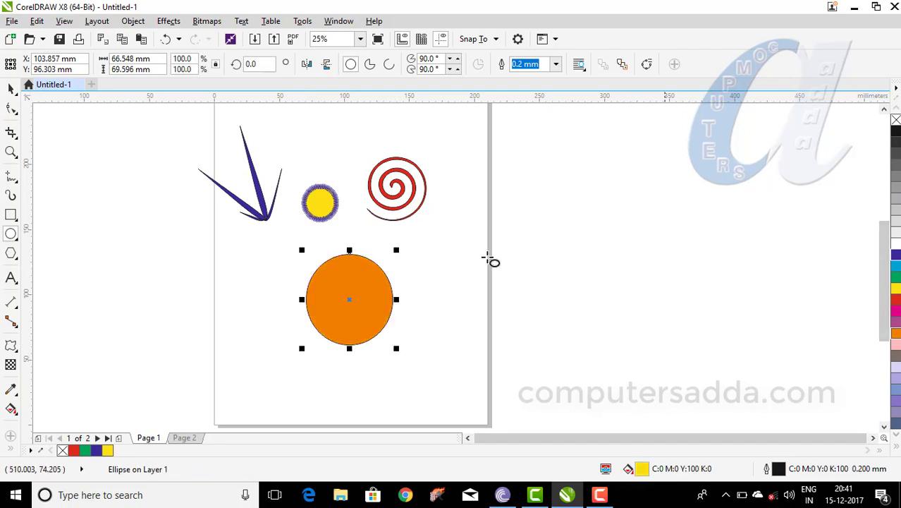
scroll(304, 283, "up", 1)
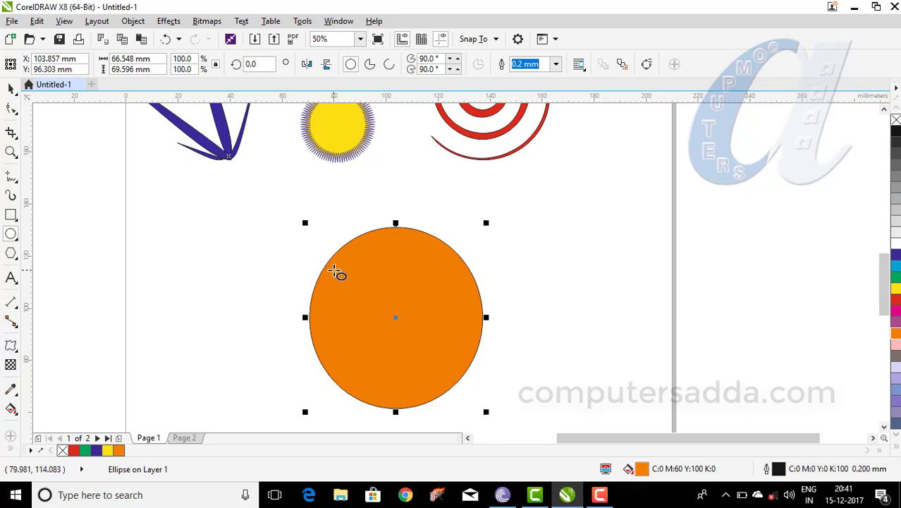
scroll(321, 262, "down", 1)
scroll(321, 266, "up", 1)
scroll(322, 267, "down", 1)
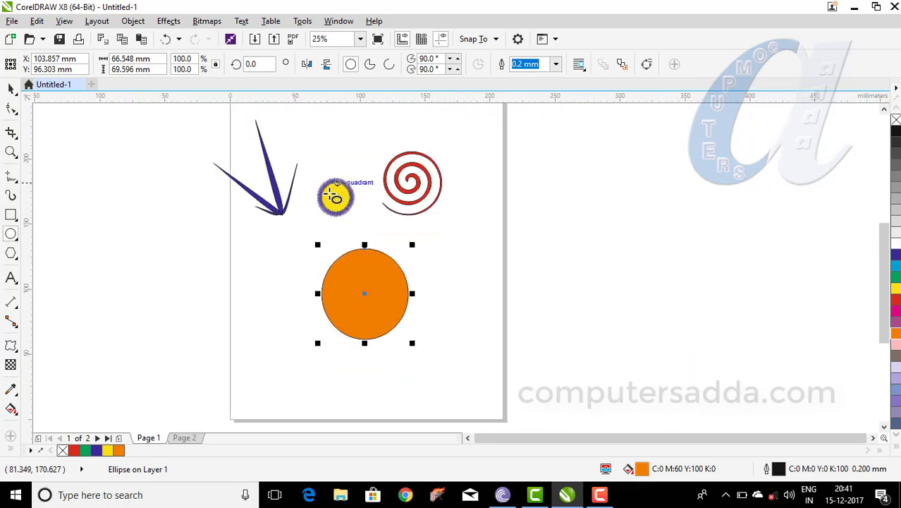
scroll(342, 187, "up", 1)
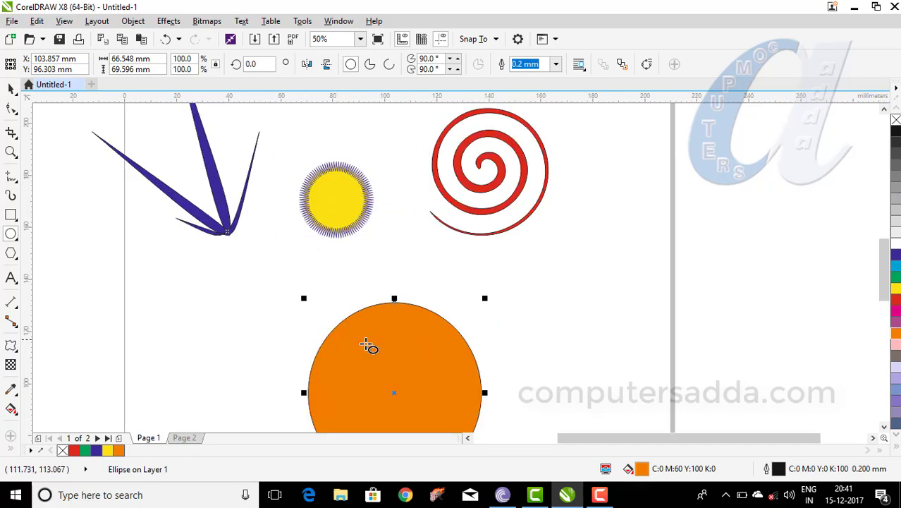
Step: Copy the blue shape's distortion properties onto the orange ellipse, and undo the copy
left_click(11, 346)
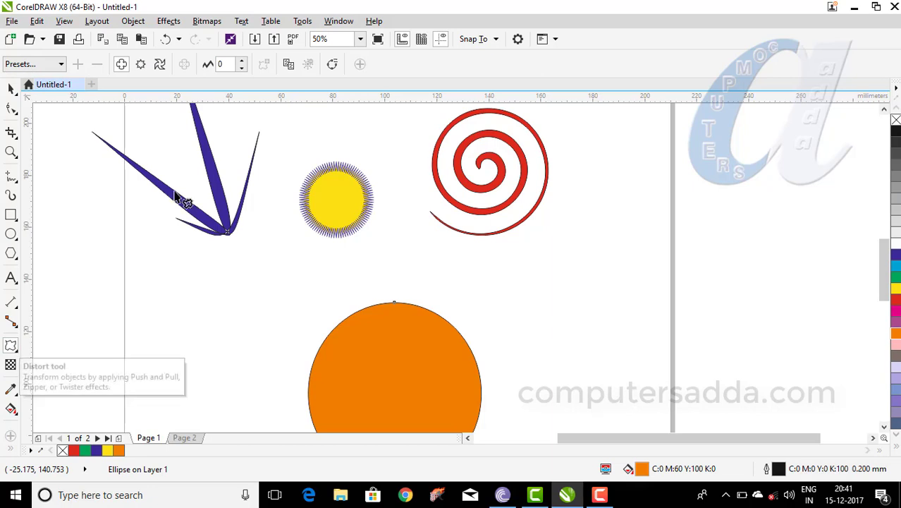
left_click(288, 64)
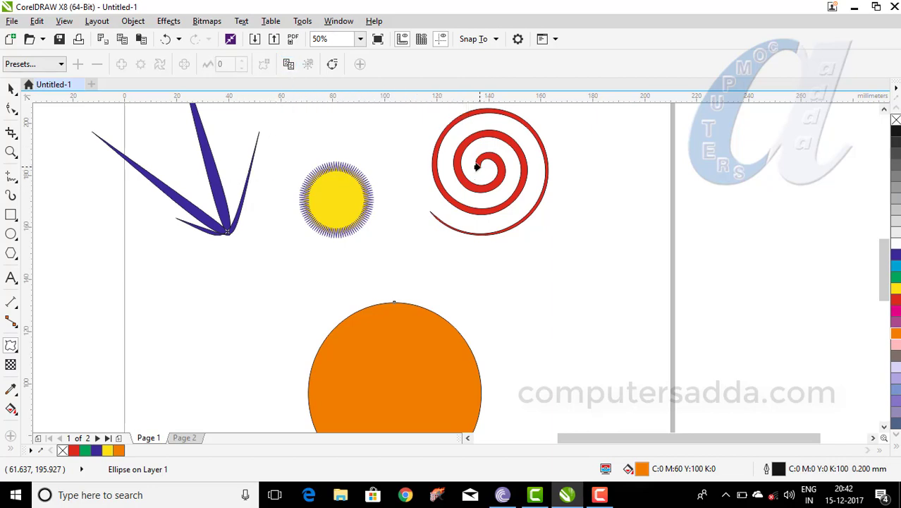
left_click(218, 208)
scroll(306, 236, "down", 1)
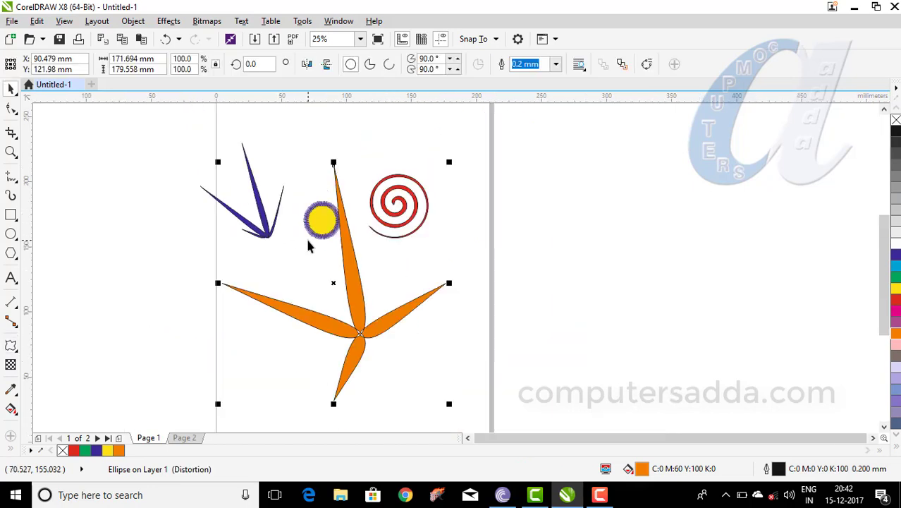
scroll(308, 284, "up", 1)
scroll(305, 278, "down", 1)
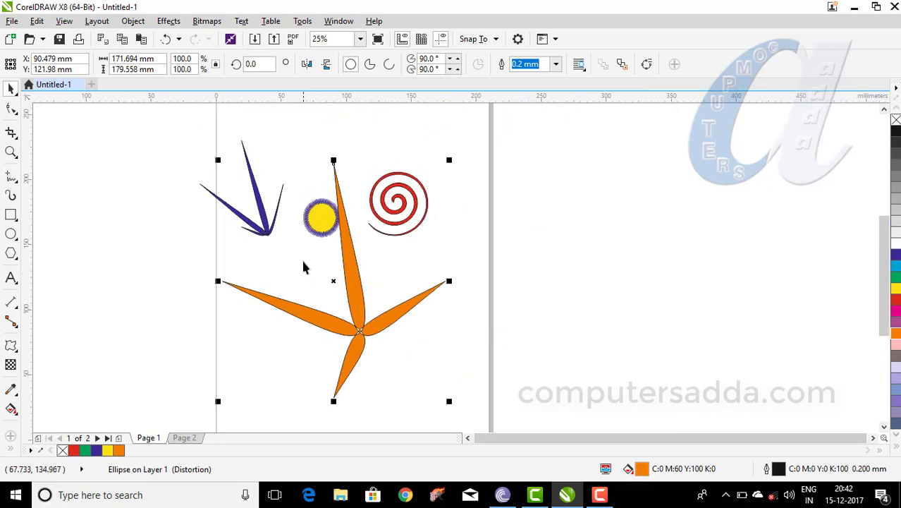
scroll(304, 265, "up", 1)
key("ctrl+z")
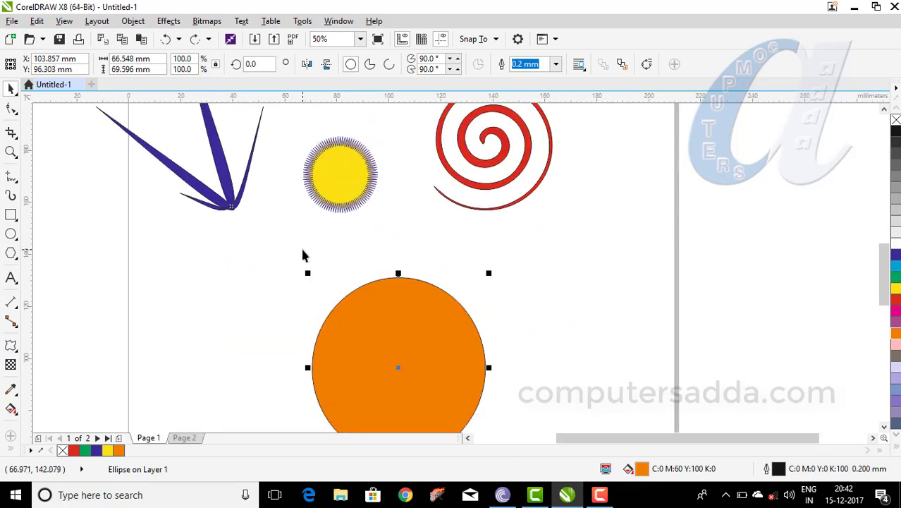
Step: Copy the red spiral's twister distortion onto the orange ellipse
left_click(11, 346)
left_click(289, 65)
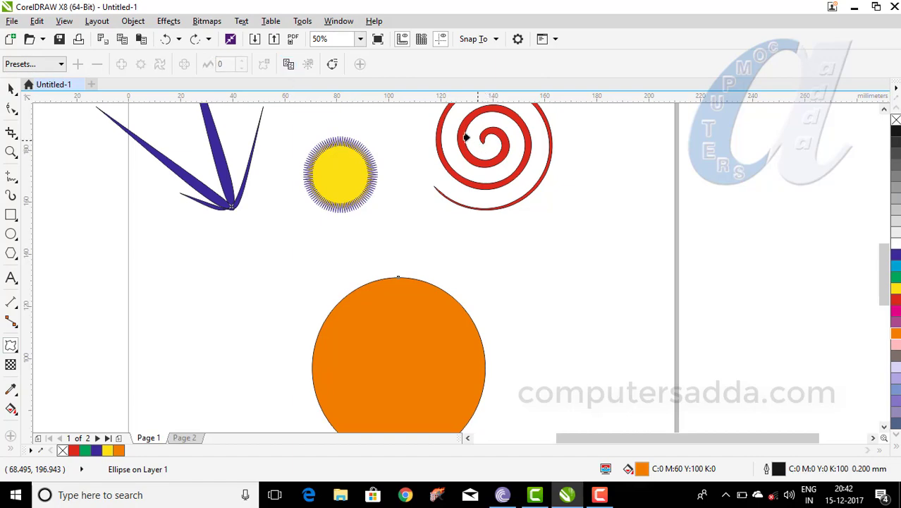
scroll(402, 211, "down", 3)
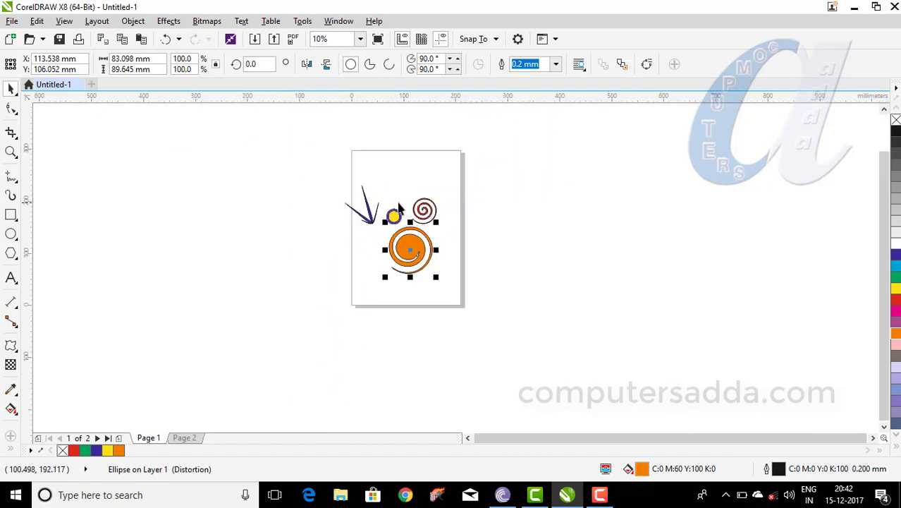
scroll(395, 200, "up", 3)
scroll(395, 201, "down", 1)
scroll(452, 129, "up", 1)
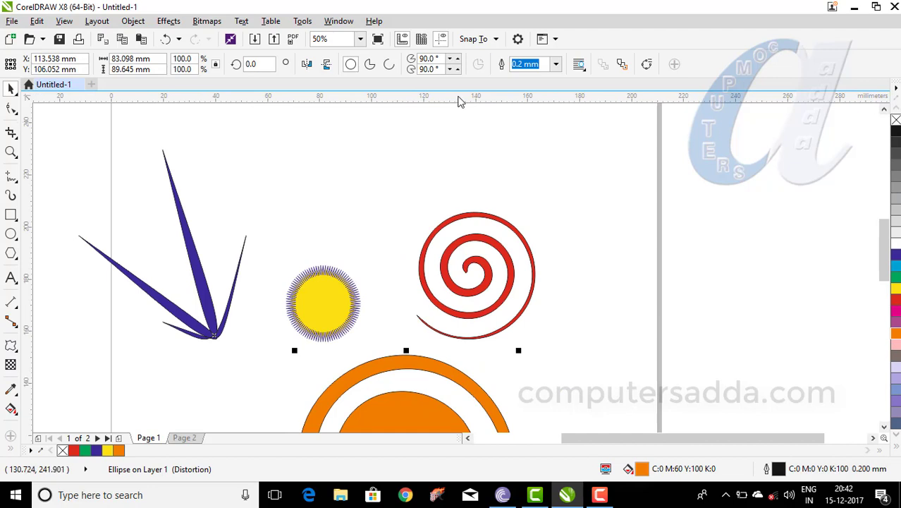
Step: Draw a five-pointed star about 133 mm wide and 122 mm high beside the page, and fill it red
left_click(18, 243)
left_click(17, 259)
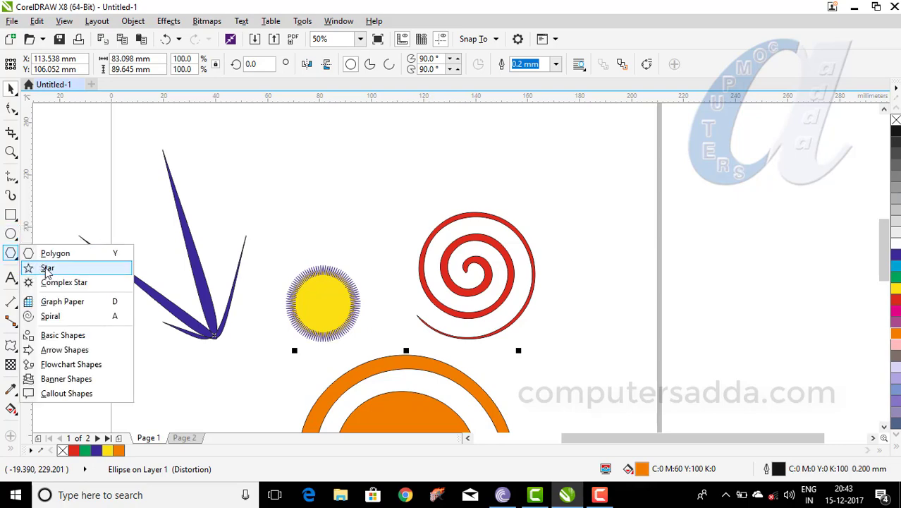
left_click(47, 268)
scroll(483, 209, "down", 3)
scroll(475, 213, "up", 2)
left_click_drag(476, 180, 541, 254)
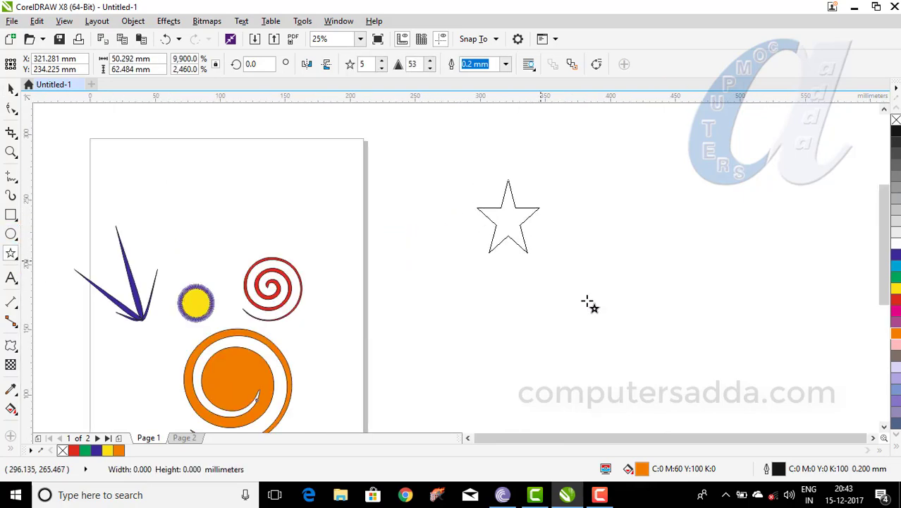
left_click_drag(589, 303, 657, 349)
left_click(896, 300)
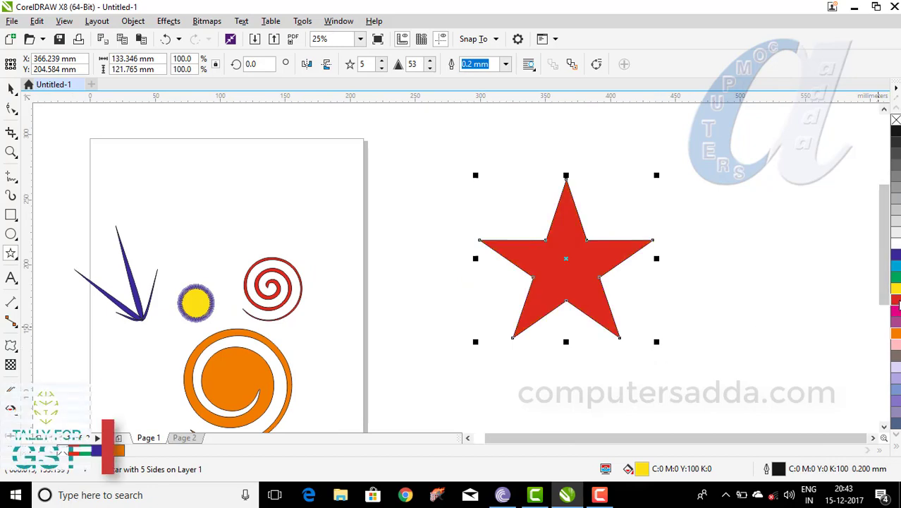
Step: Apply a twister distortion to the red star, twisting it counterclockwise by 1 complete rotation and 40 additional degrees
left_click(11, 345)
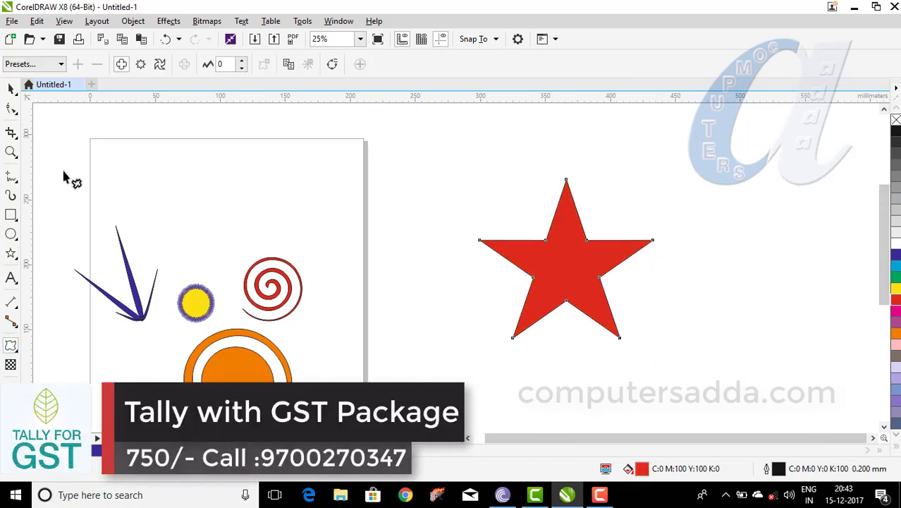
left_click(160, 64)
left_click_drag(559, 270, 547, 237)
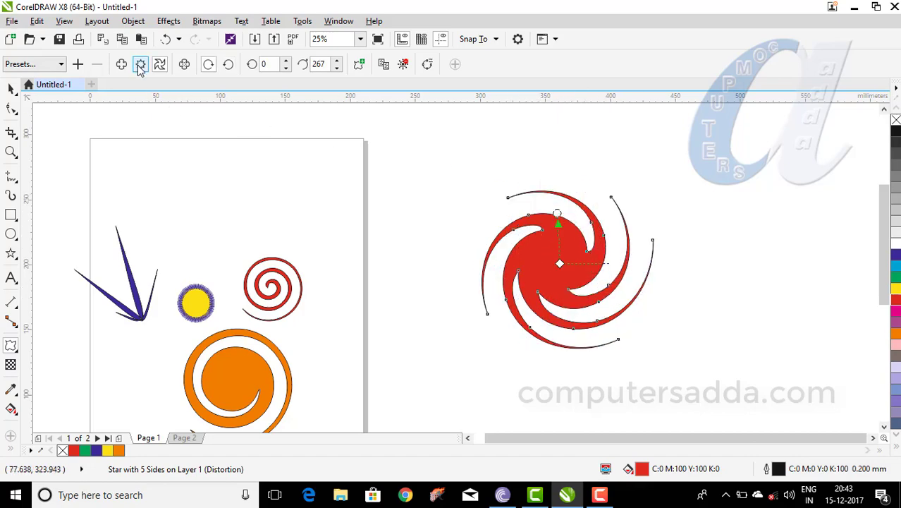
key("ctrl+z")
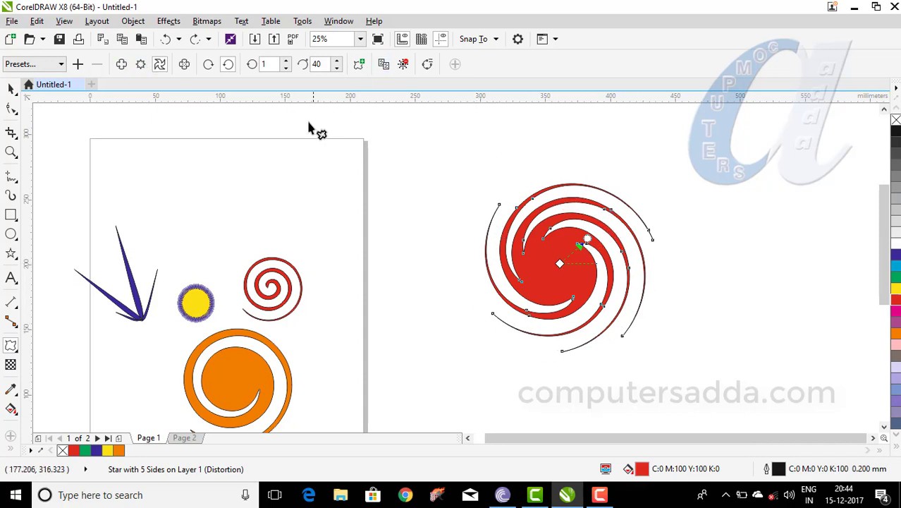
Step: Draw an ellipse about 77 mm wide and 85 mm high across the page's upper-right corner, and fill it green
left_click(12, 235)
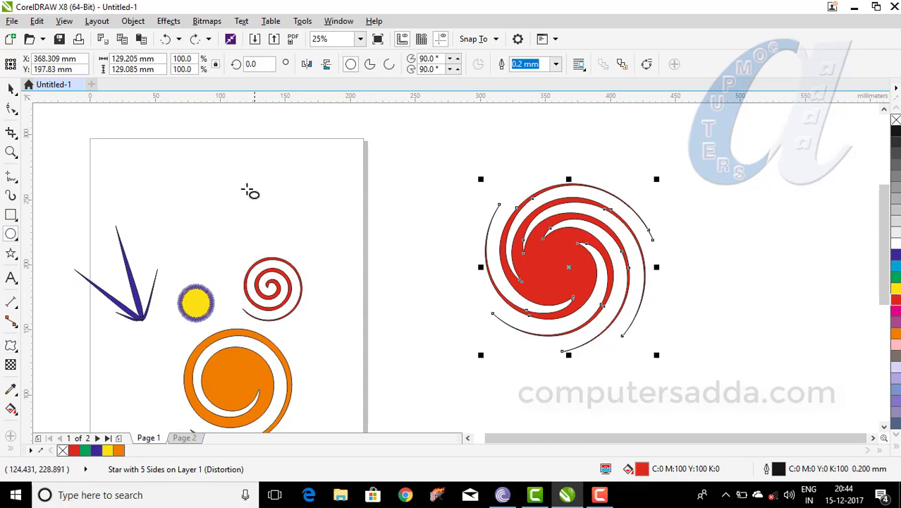
left_click_drag(282, 129, 390, 247)
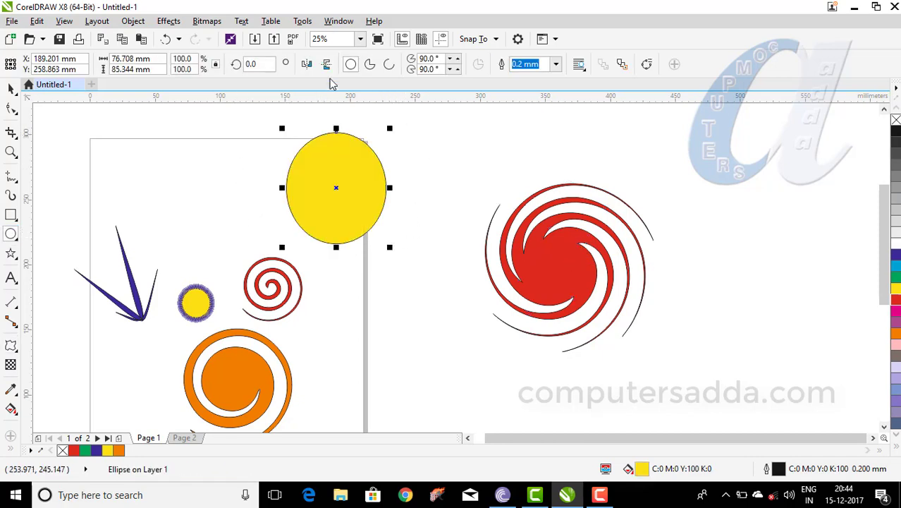
left_click(896, 277)
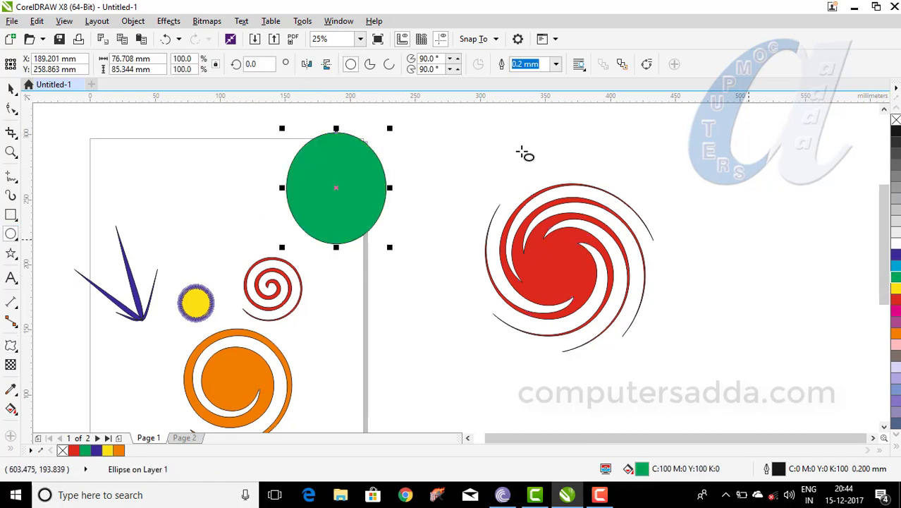
Step: Apply a zipper distortion with amplitude 100 and frequency 58 to the green ellipse, and move its centre far right beyond the red swirl
left_click(10, 345)
left_click(141, 65)
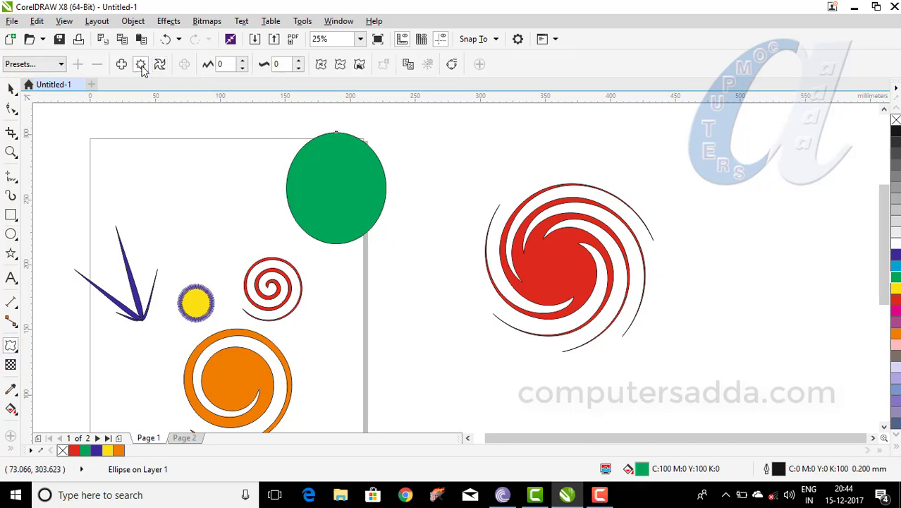
left_click_drag(375, 196, 472, 192)
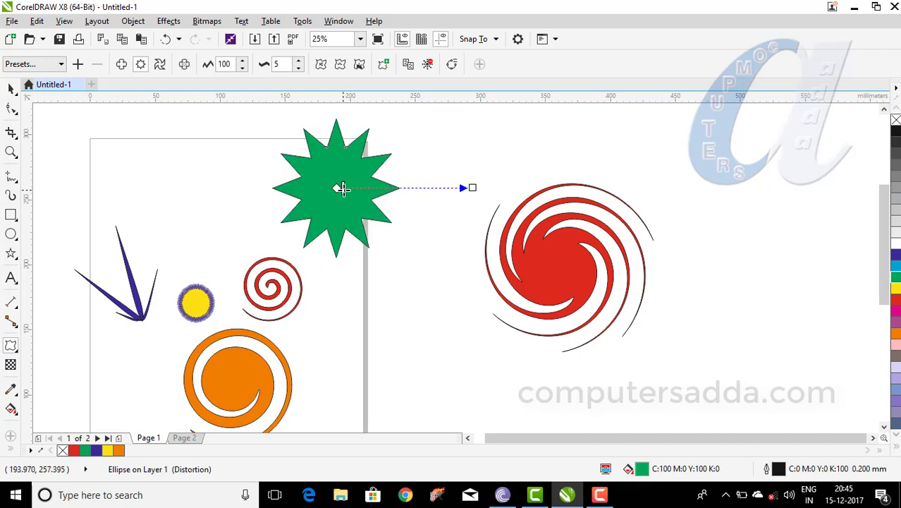
left_click_drag(409, 189, 416, 188)
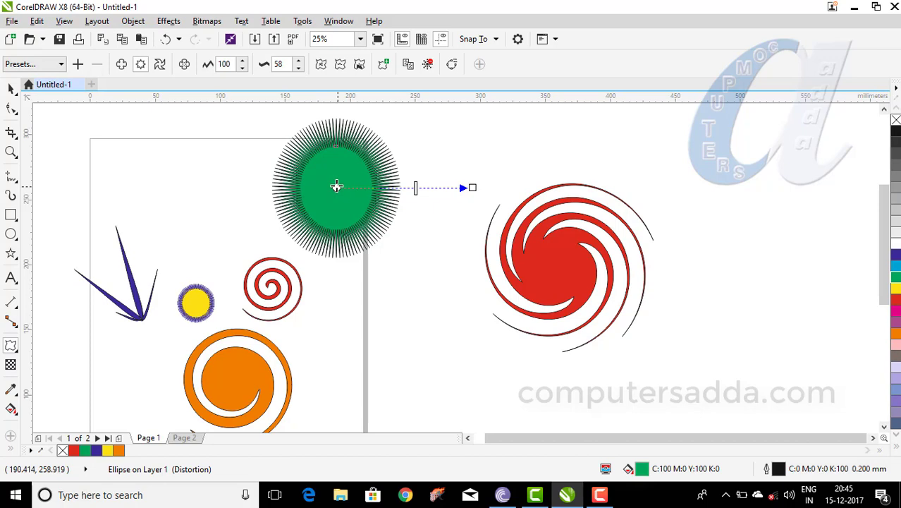
left_click_drag(337, 188, 695, 182)
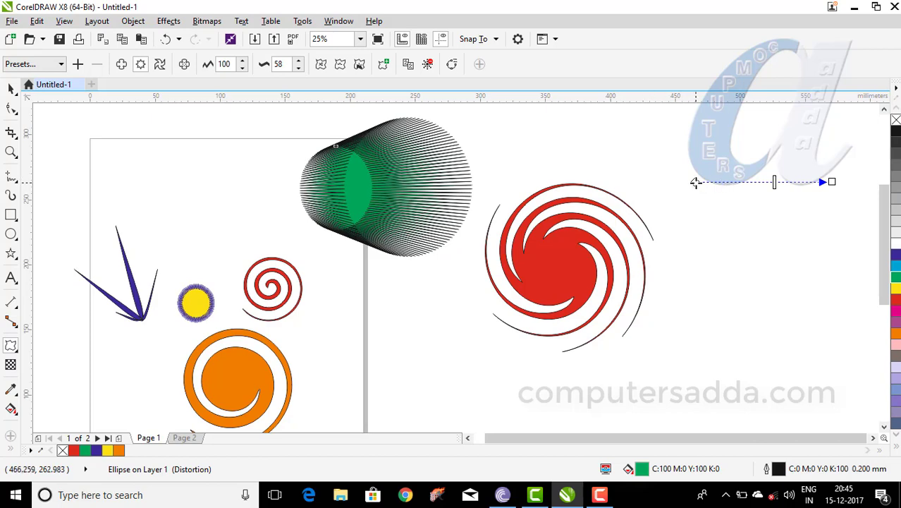
left_click_drag(695, 182, 763, 184)
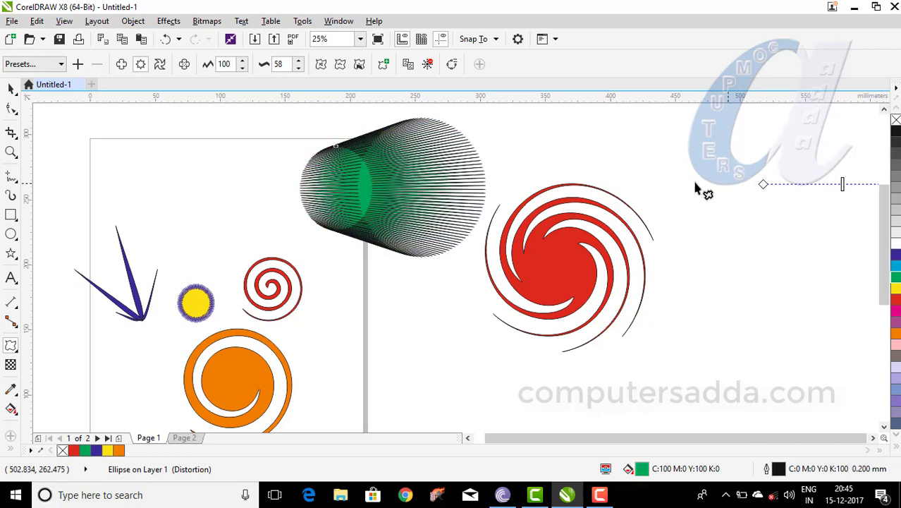
Step: Try white, blue, green and yellow fills on the zipper-distorted ellipse, and settle on red
left_click(896, 244)
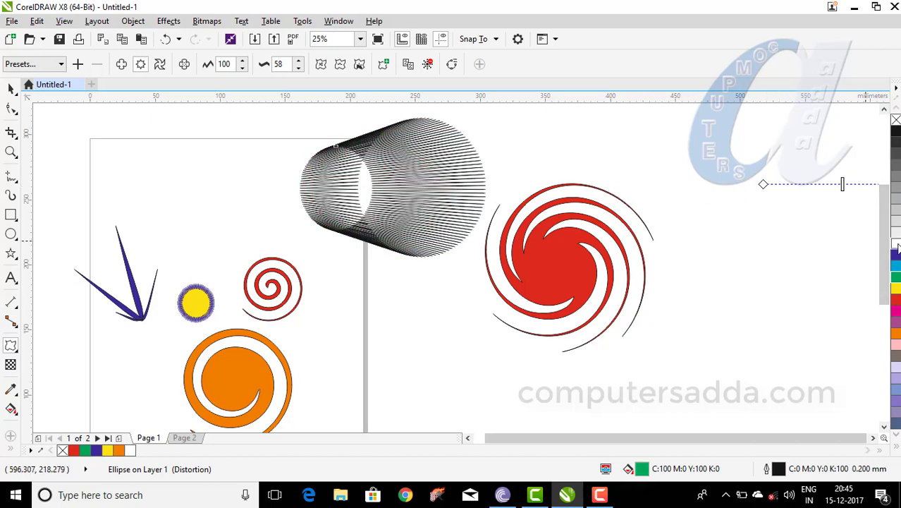
left_click(897, 257)
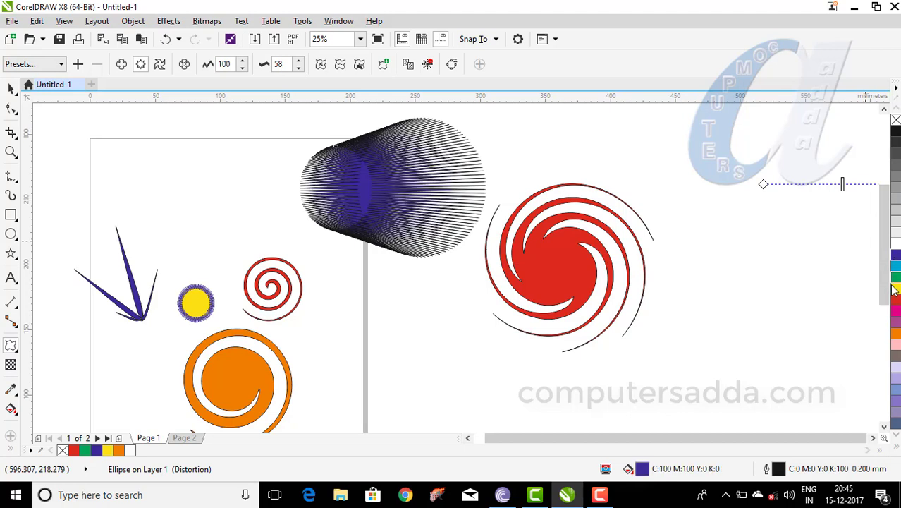
left_click(895, 278)
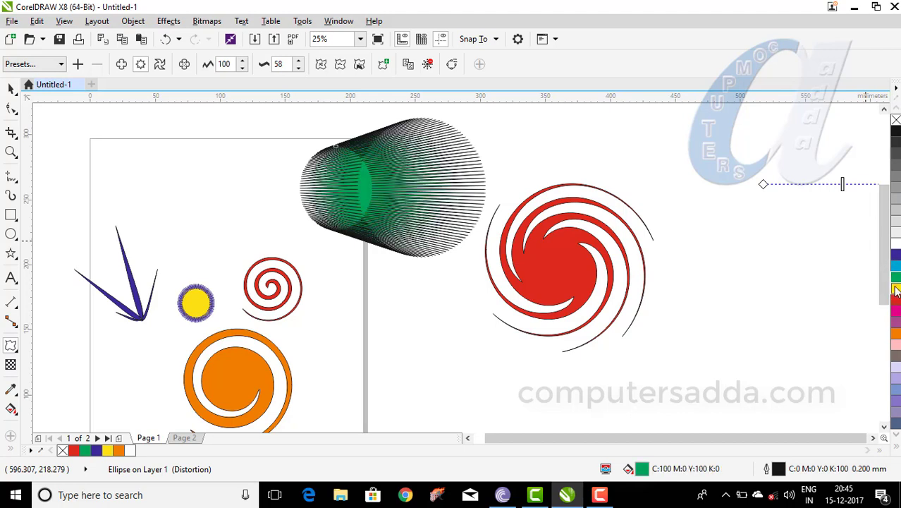
left_click(895, 289)
left_click(896, 300)
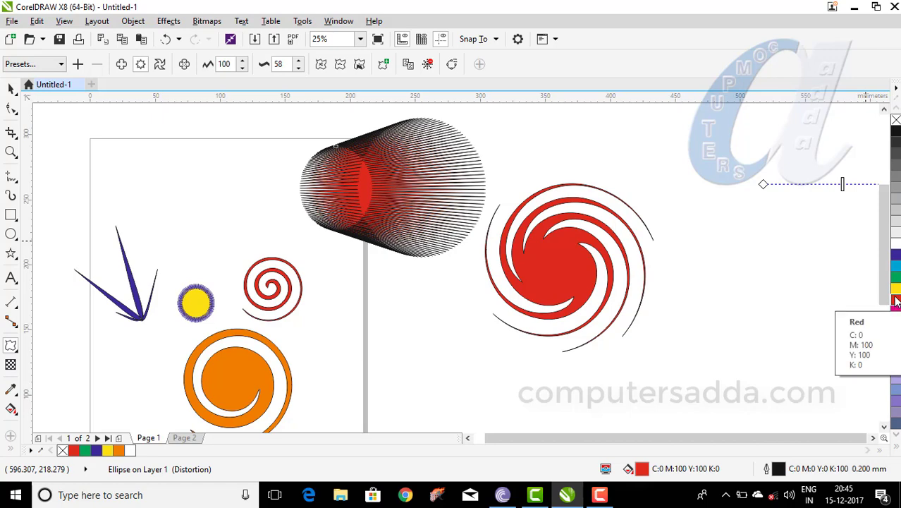
Step: Try green and white outlines on the zipper-distorted ellipse, and settle on an orange outline
right_click(896, 279)
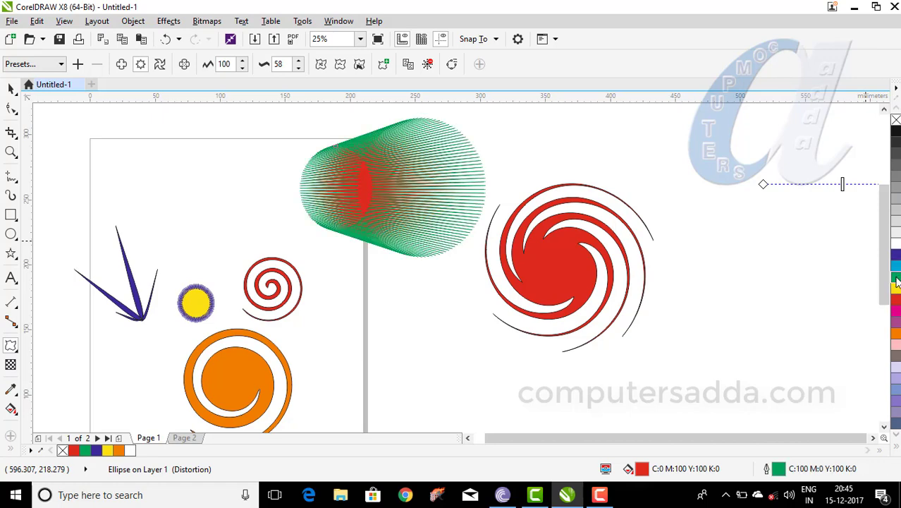
right_click(896, 244)
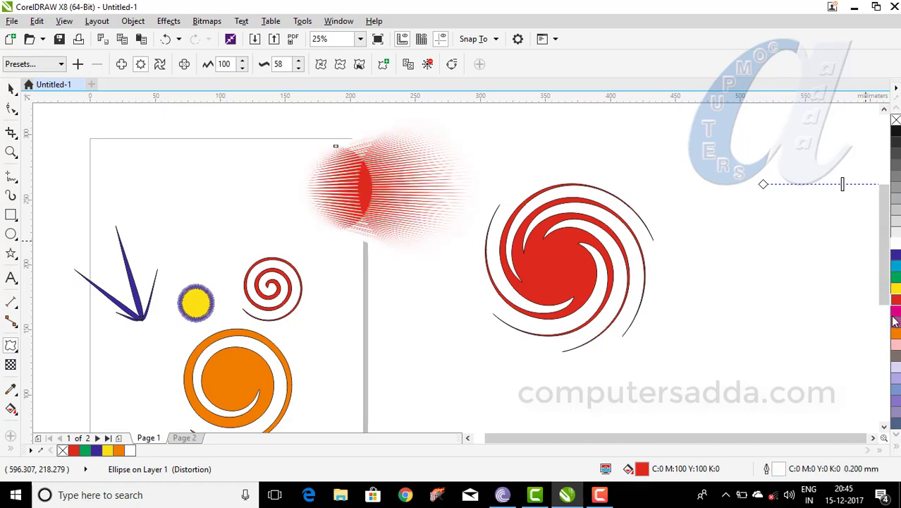
right_click(896, 336)
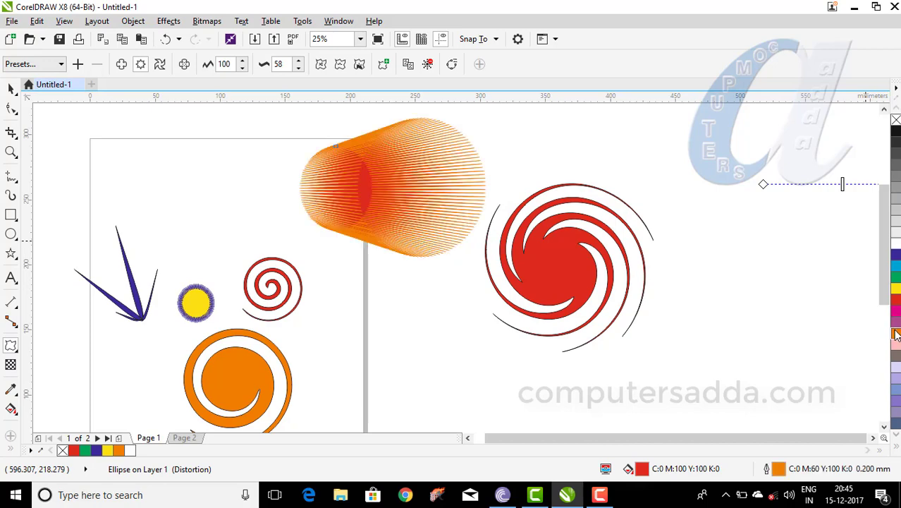